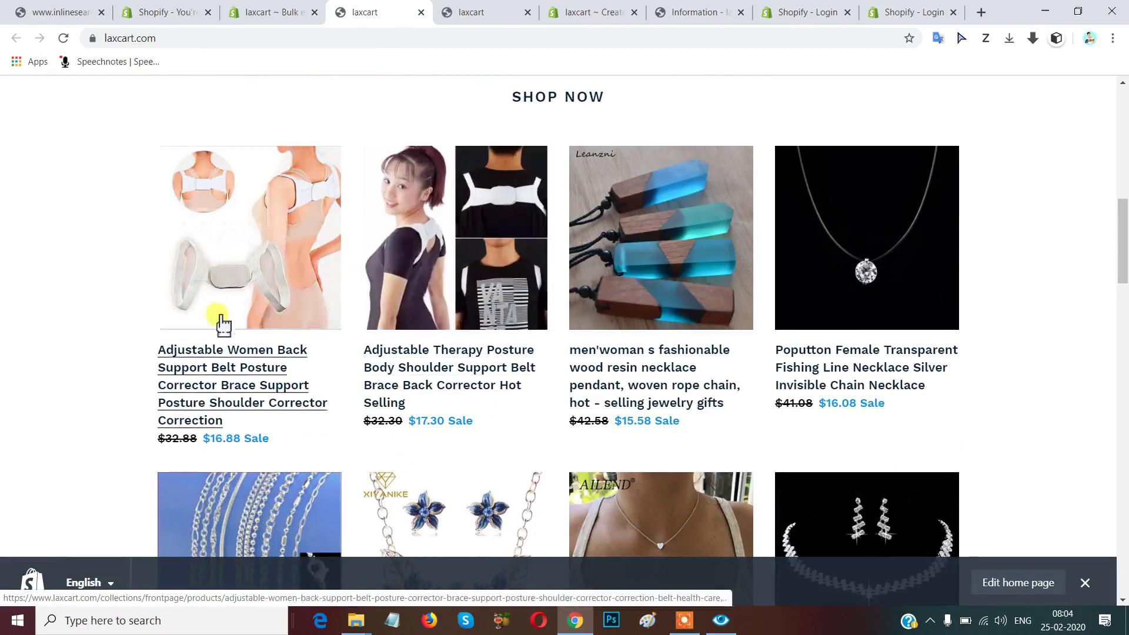
scroll(224, 323, down, 2)
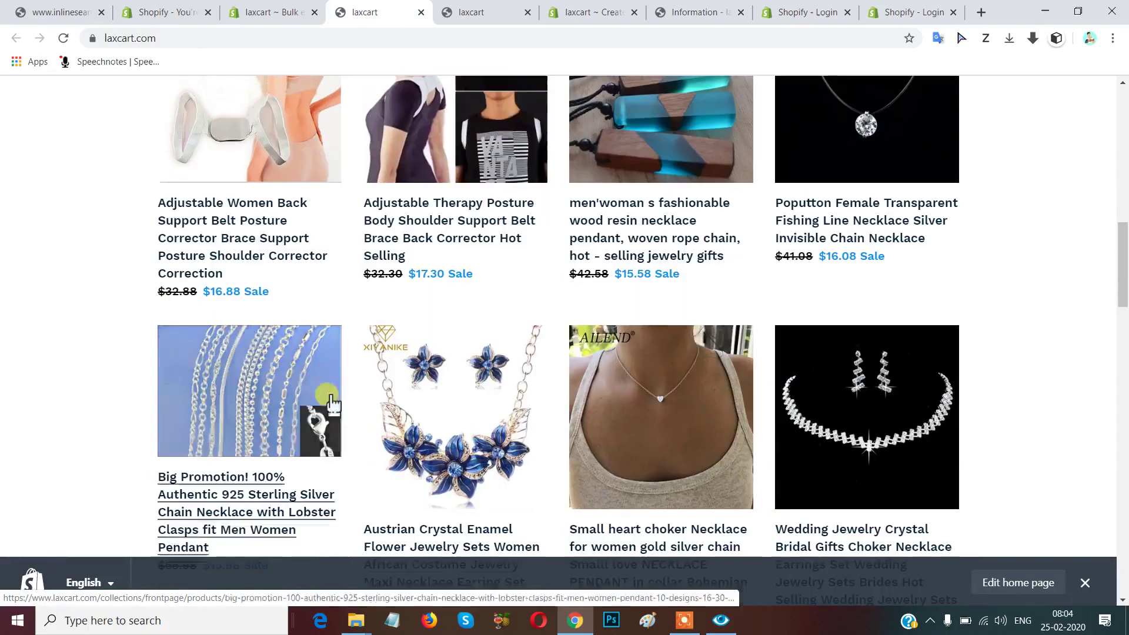
click(697, 624)
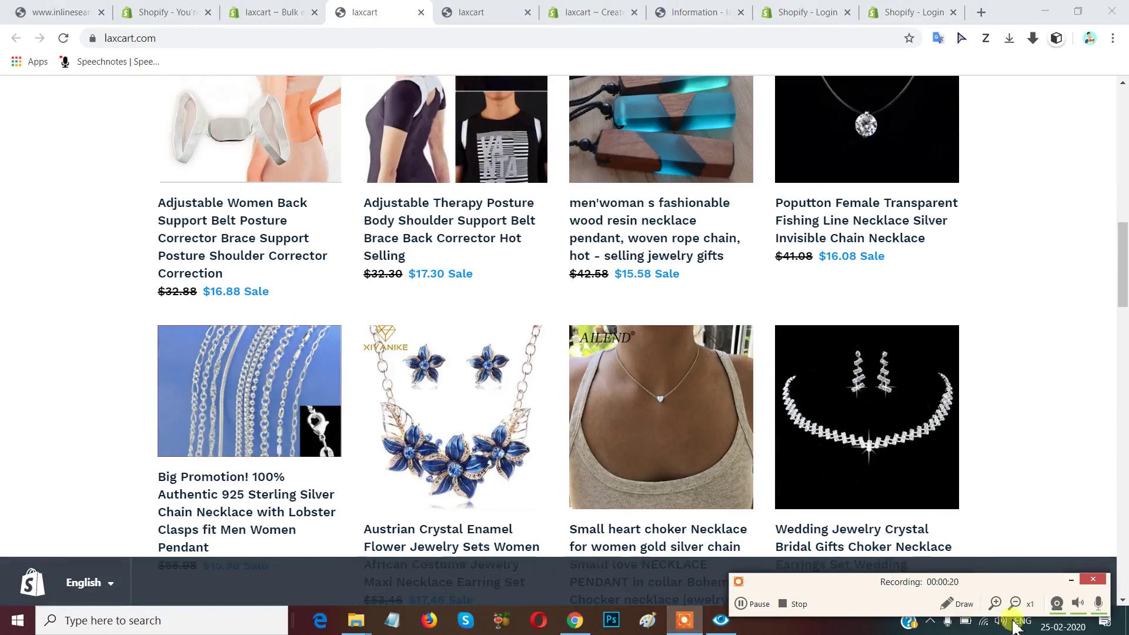
click(962, 604)
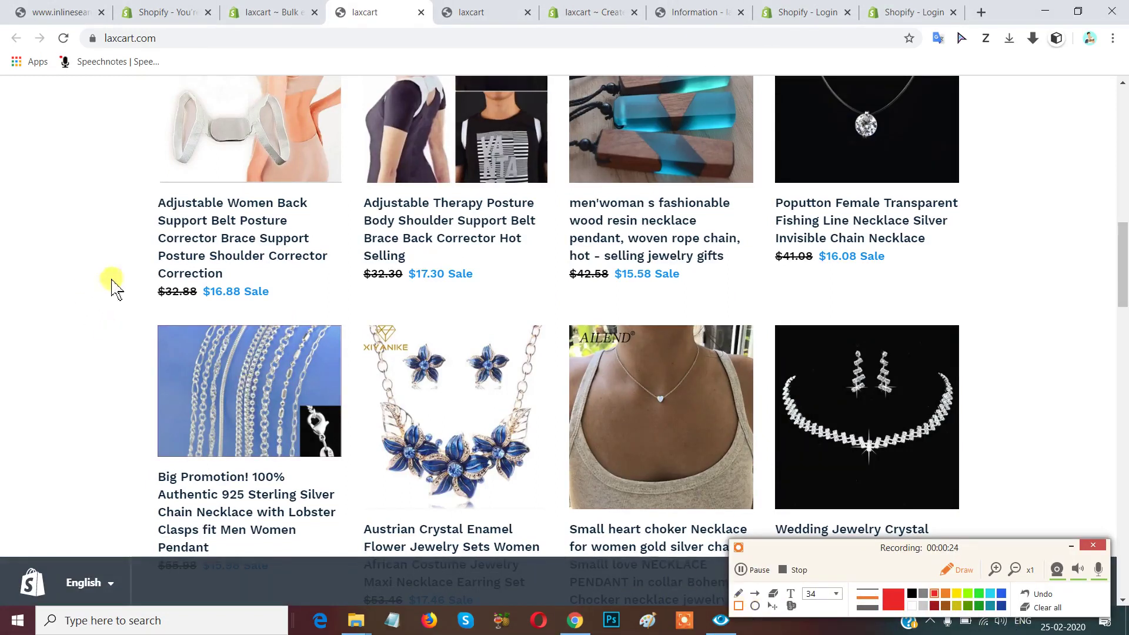
drag(125, 271, 196, 311)
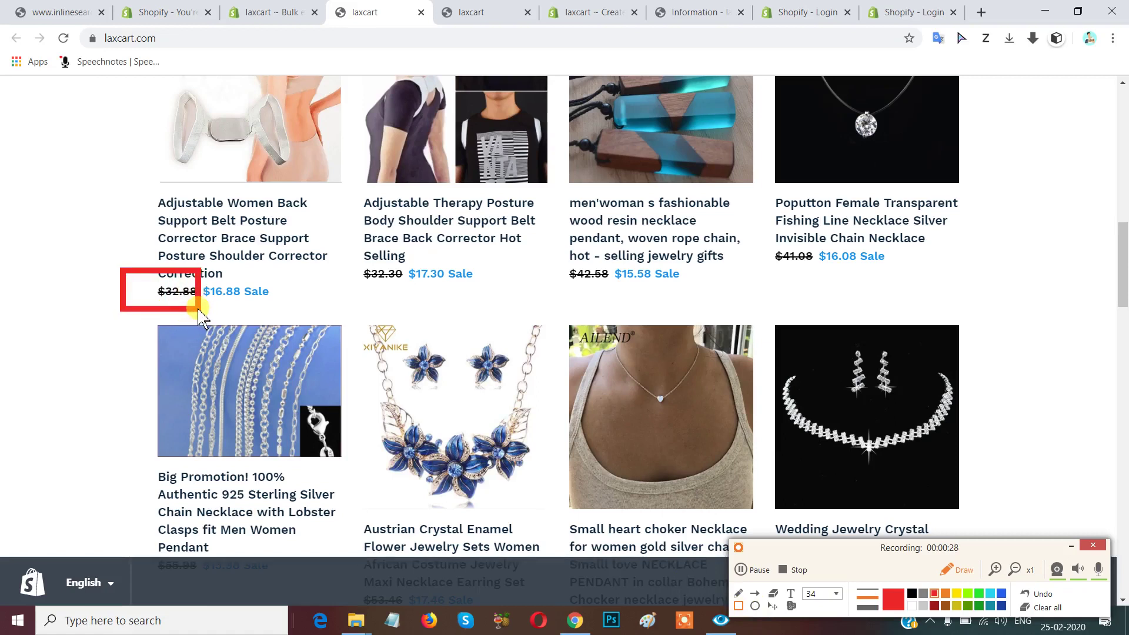
mouse_move(202, 270)
mouse_down()
mouse_move(212, 309)
mouse_move(279, 316)
mouse_up()
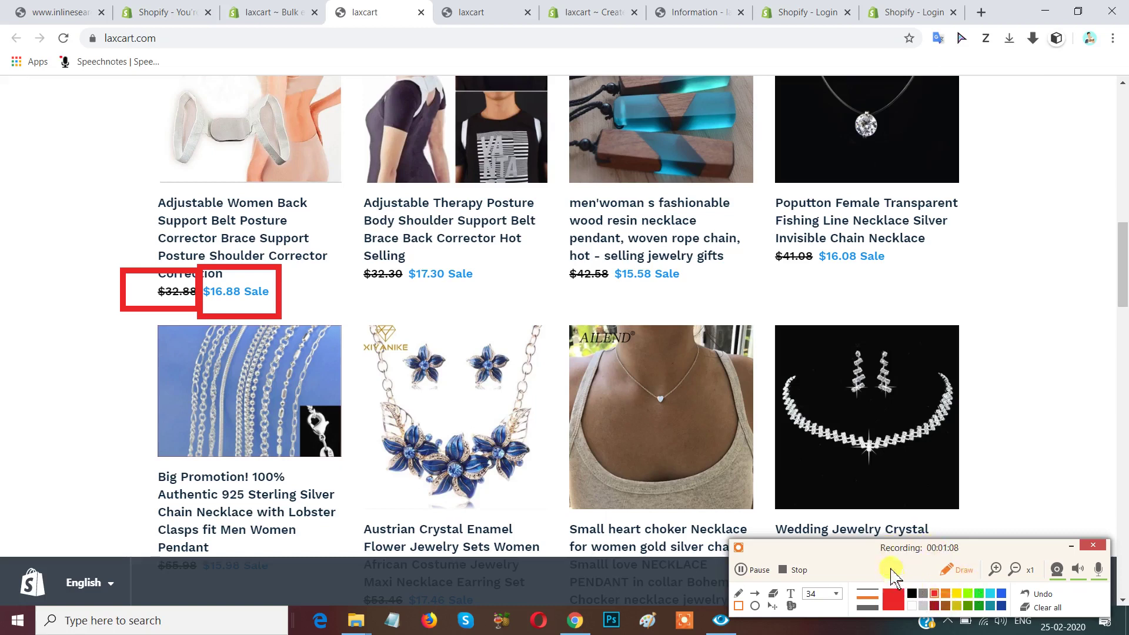
click(1041, 608)
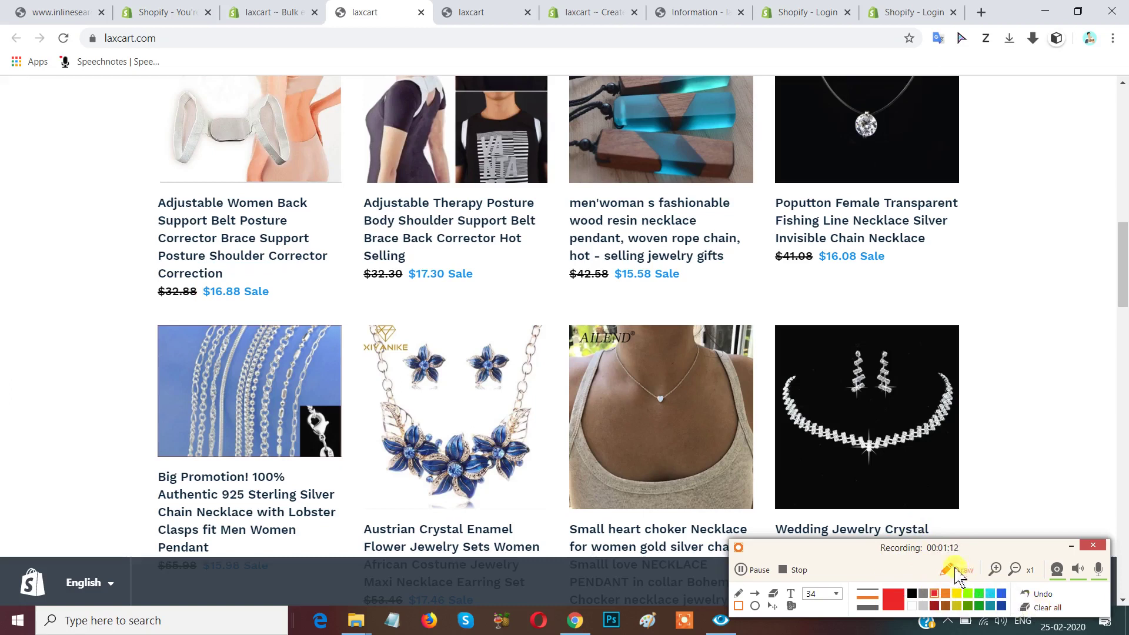
click(958, 571)
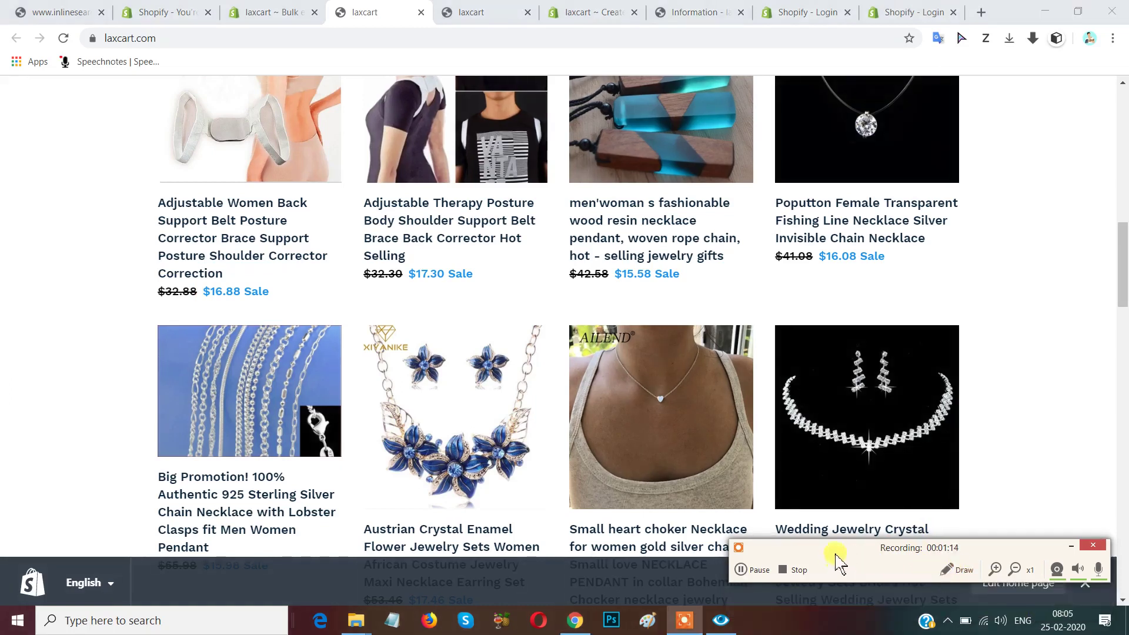
drag(838, 563, 858, 634)
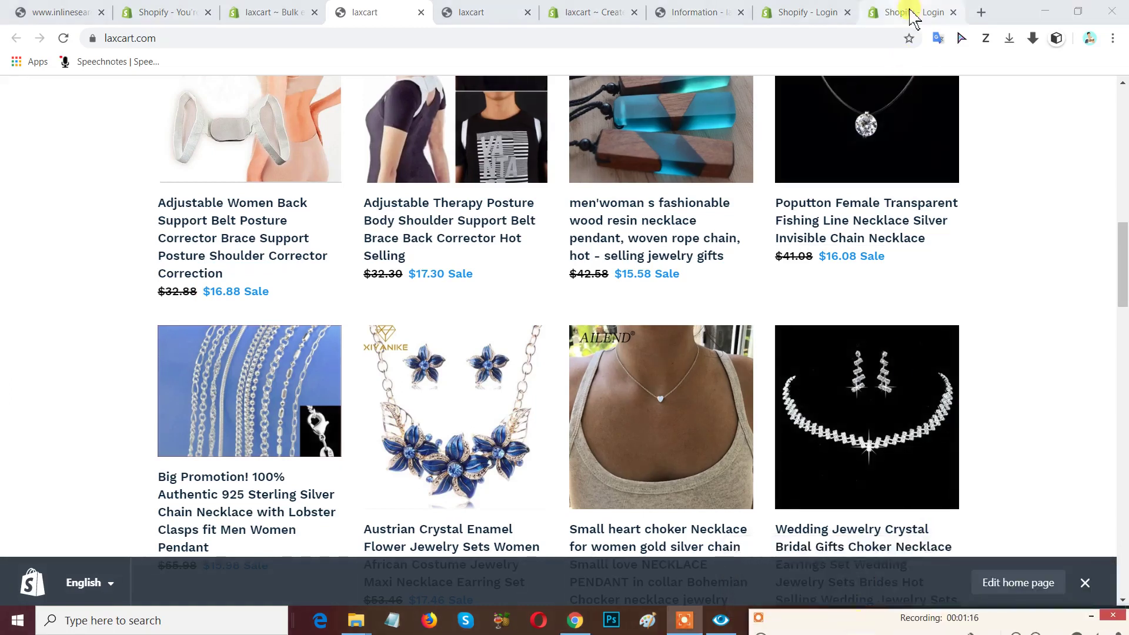
Open the Shopify store login page from the Google results for "shopify login".
drag(910, 16, 803, 13)
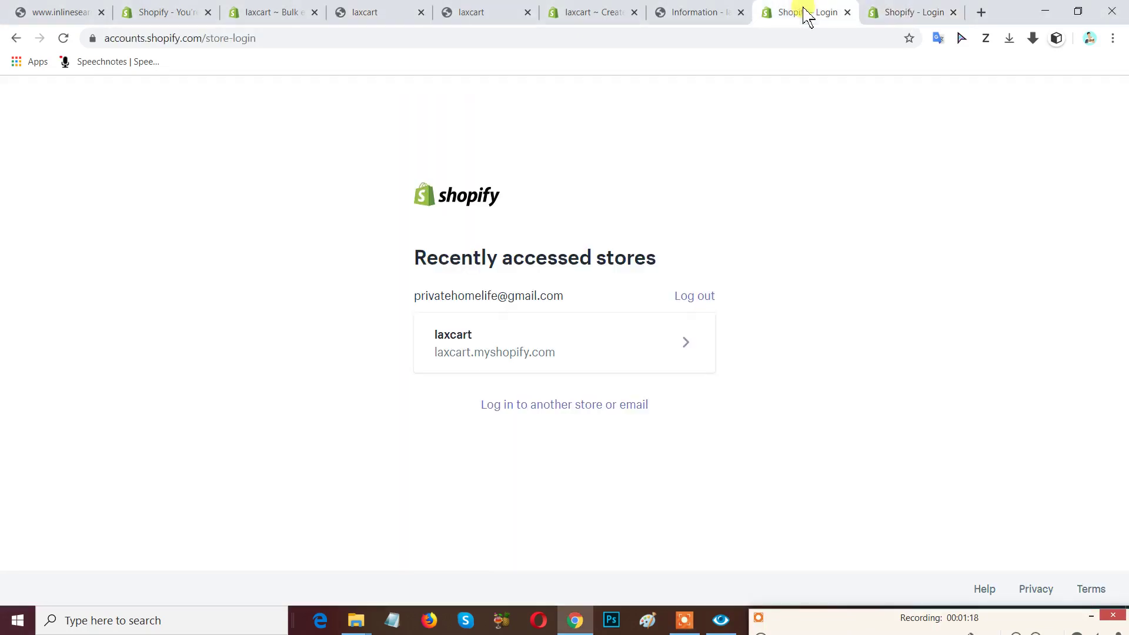
click(705, 17)
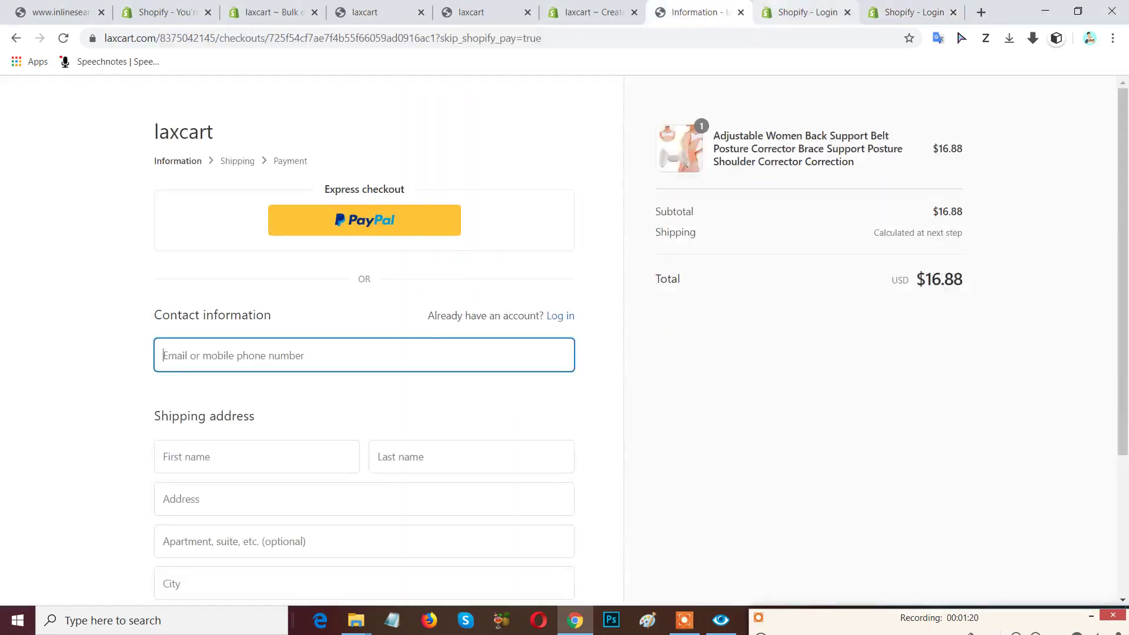
click(802, 17)
click(903, 18)
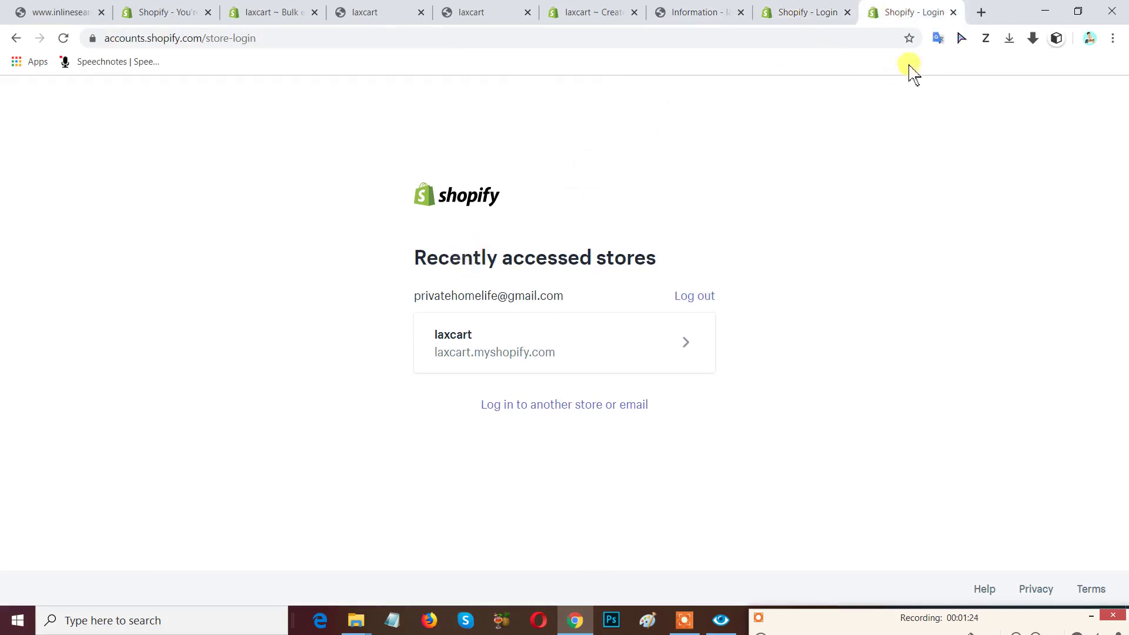
click(14, 38)
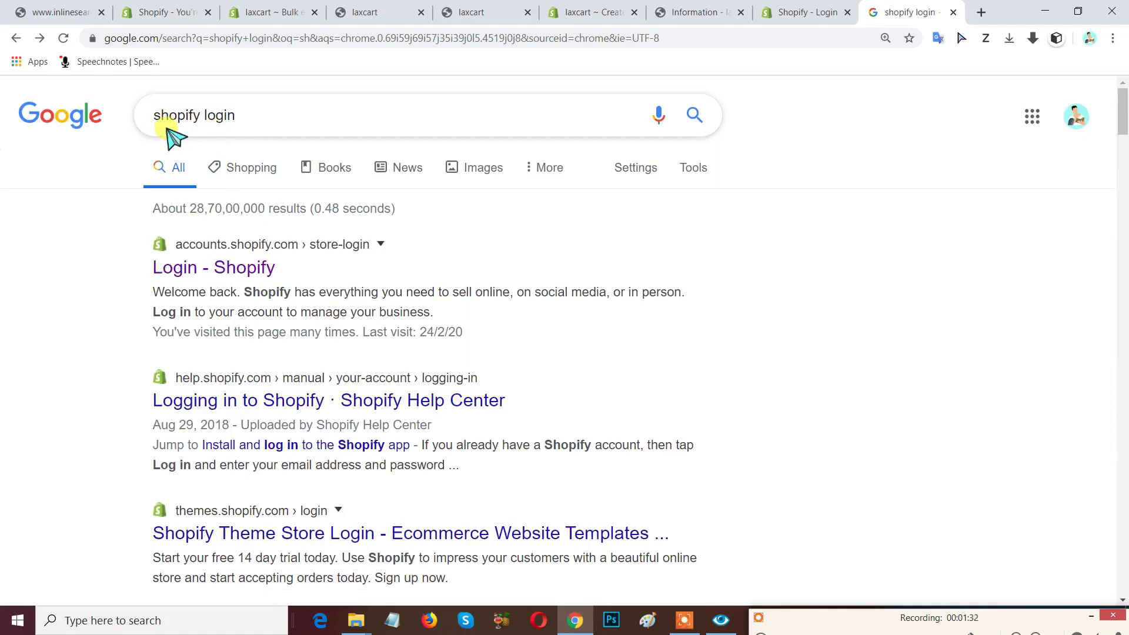
click(200, 276)
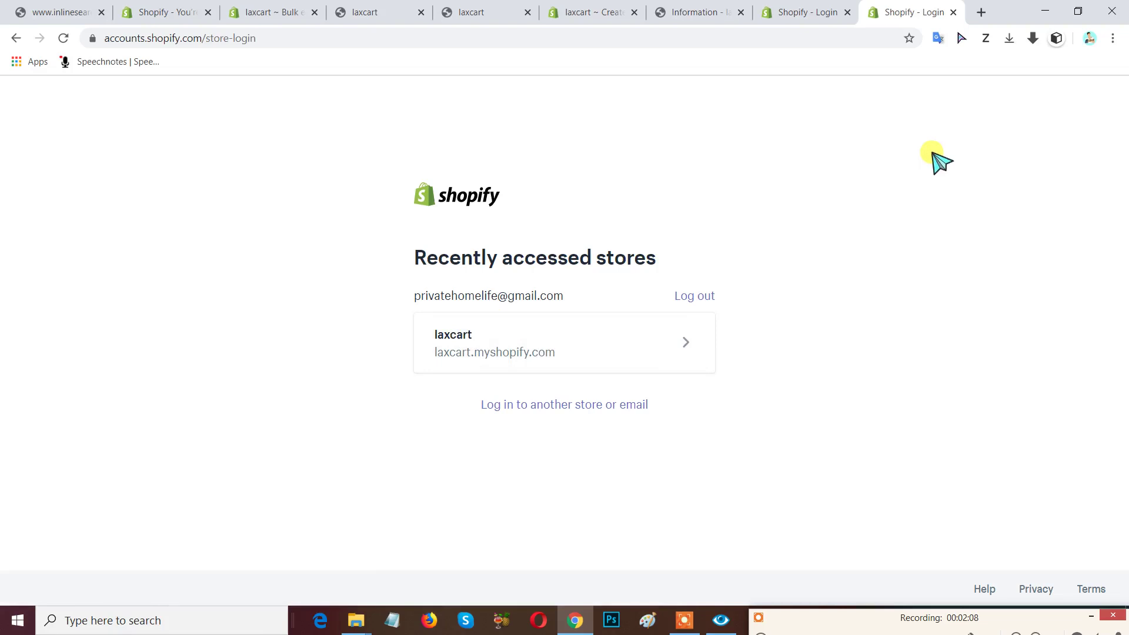
Switch to the already open laxcart admin page for creating a draft order.
click(804, 18)
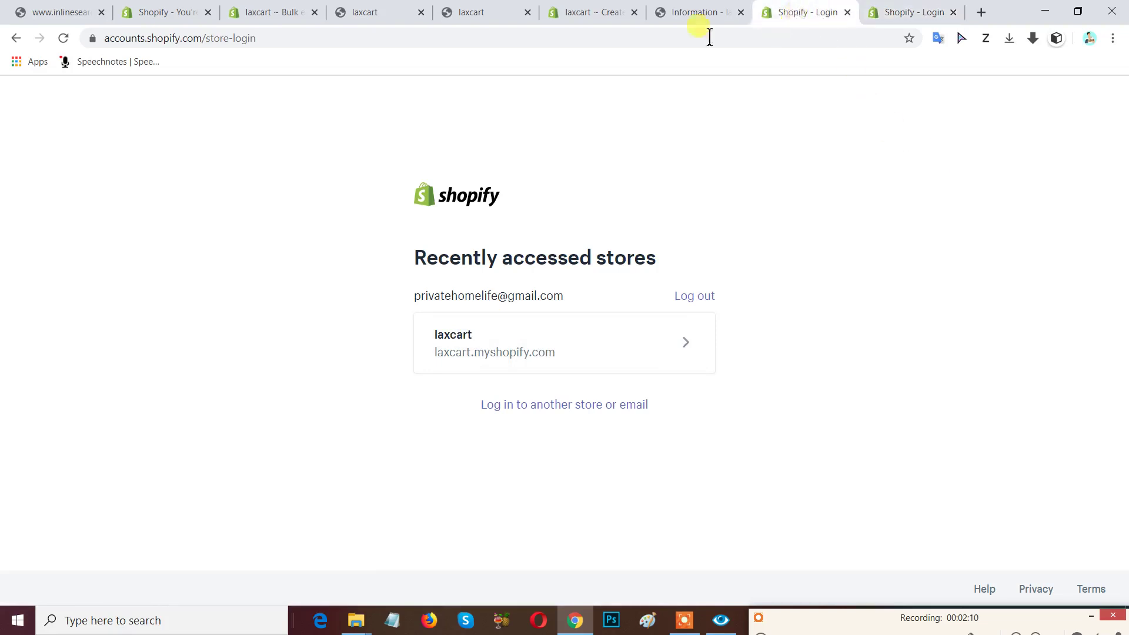
click(180, 18)
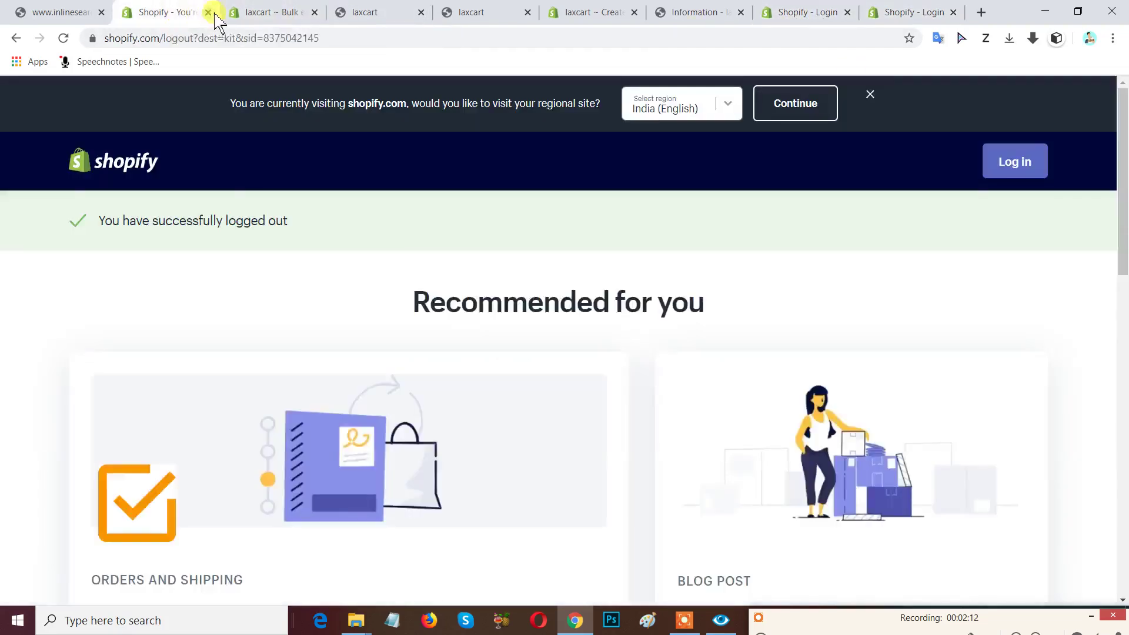
click(254, 13)
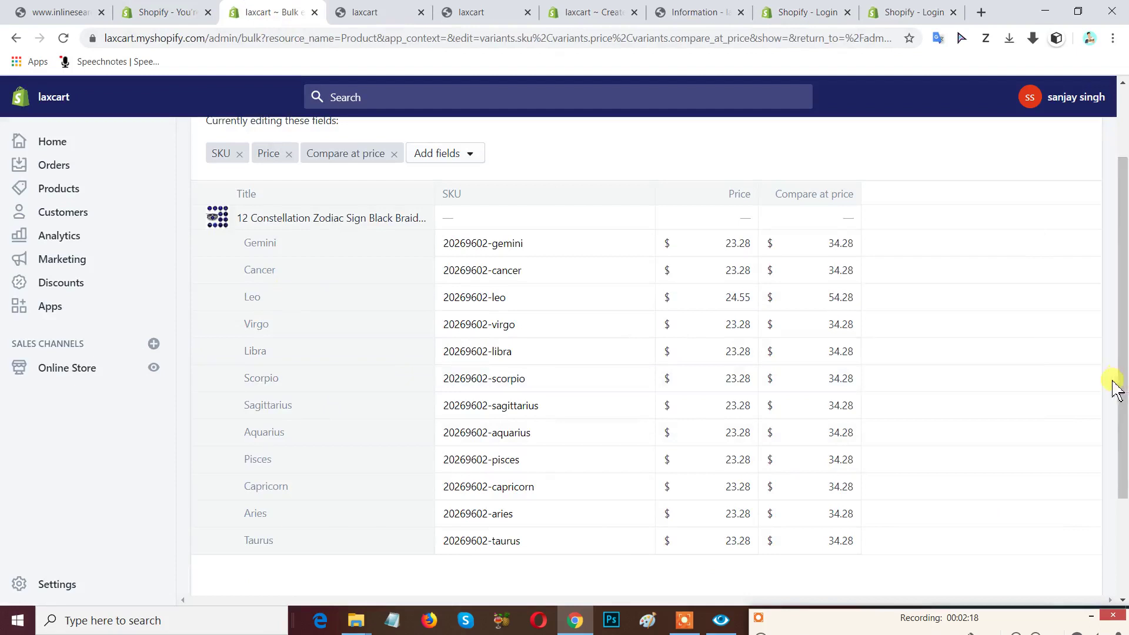
scroll(1120, 385, up, 2)
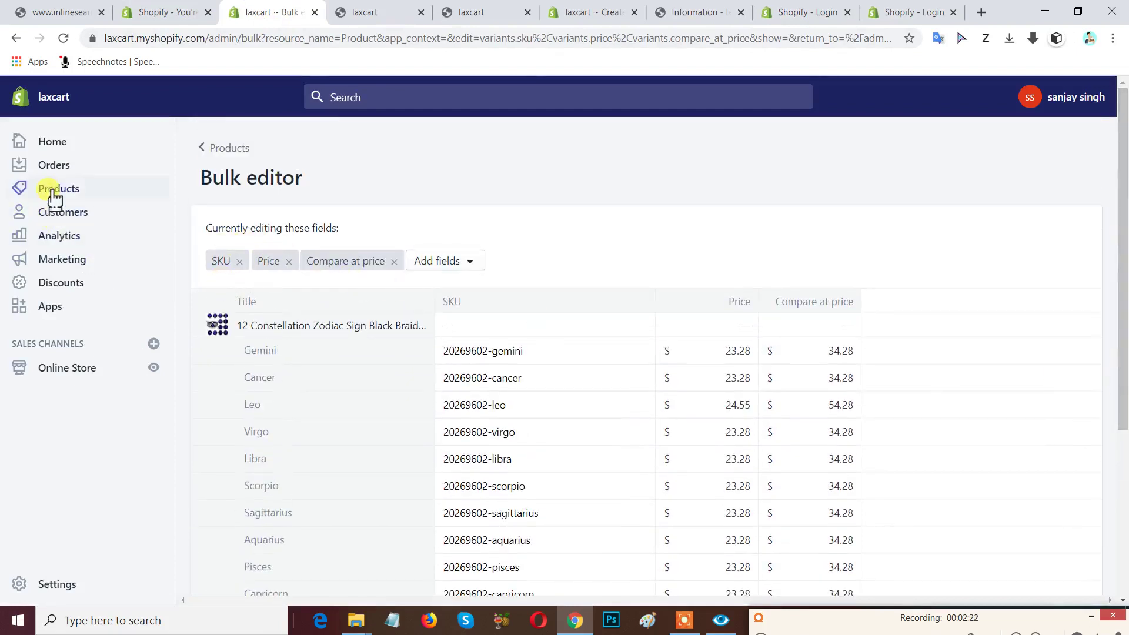
click(152, 18)
click(270, 13)
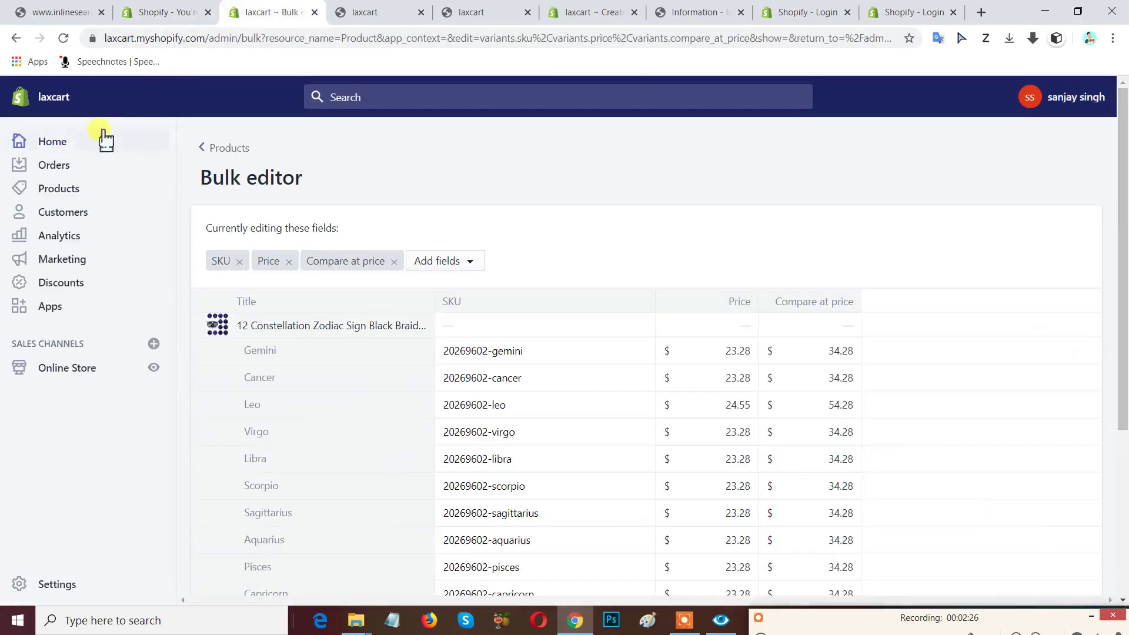
click(581, 13)
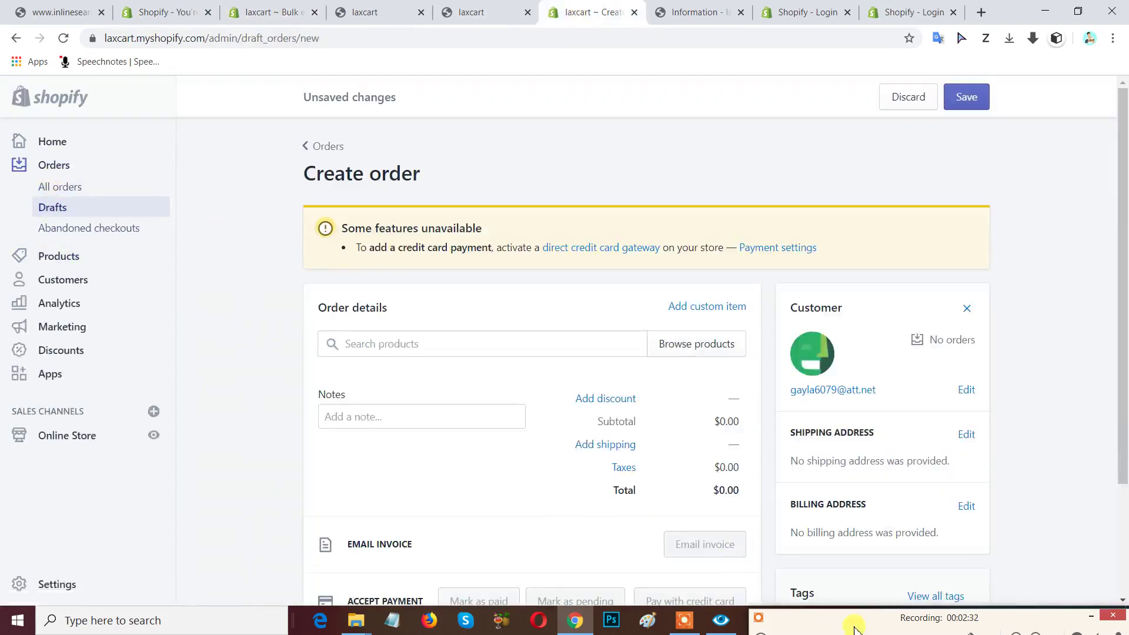
drag(849, 594, 823, 473)
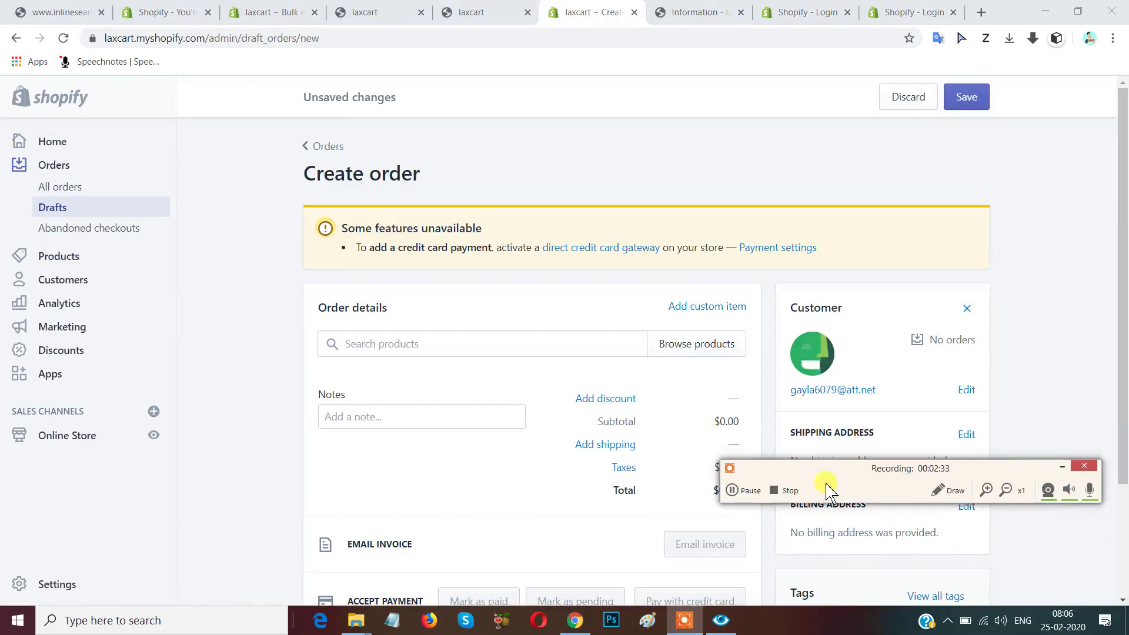
click(954, 492)
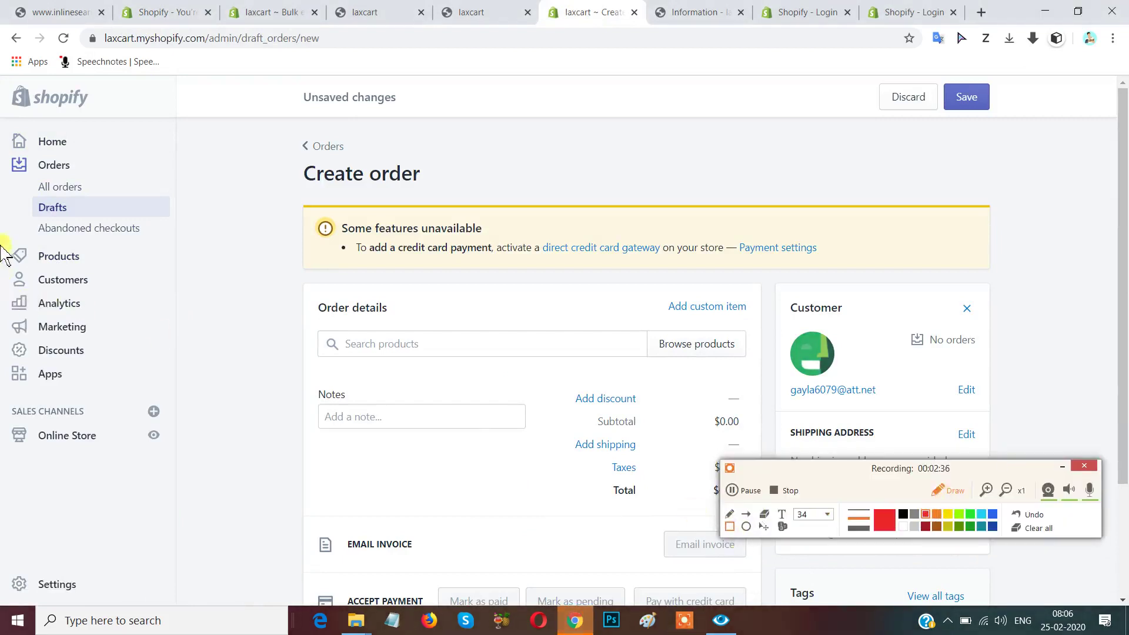
mouse_move(2, 237)
mouse_down()
mouse_move(25, 264)
mouse_move(108, 272)
mouse_up()
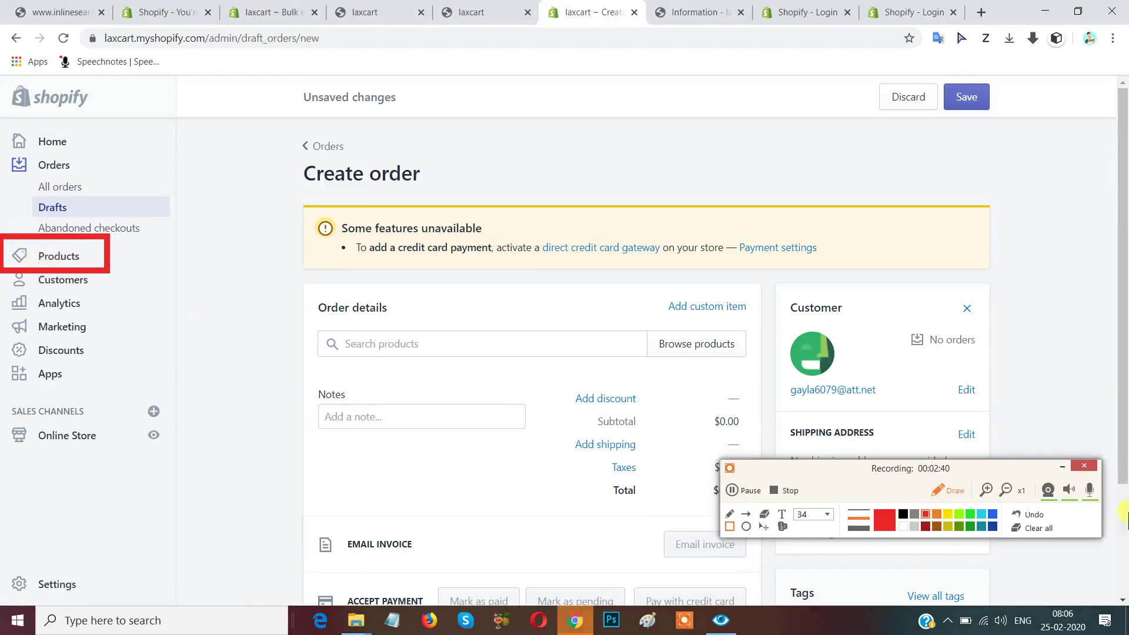
click(1042, 528)
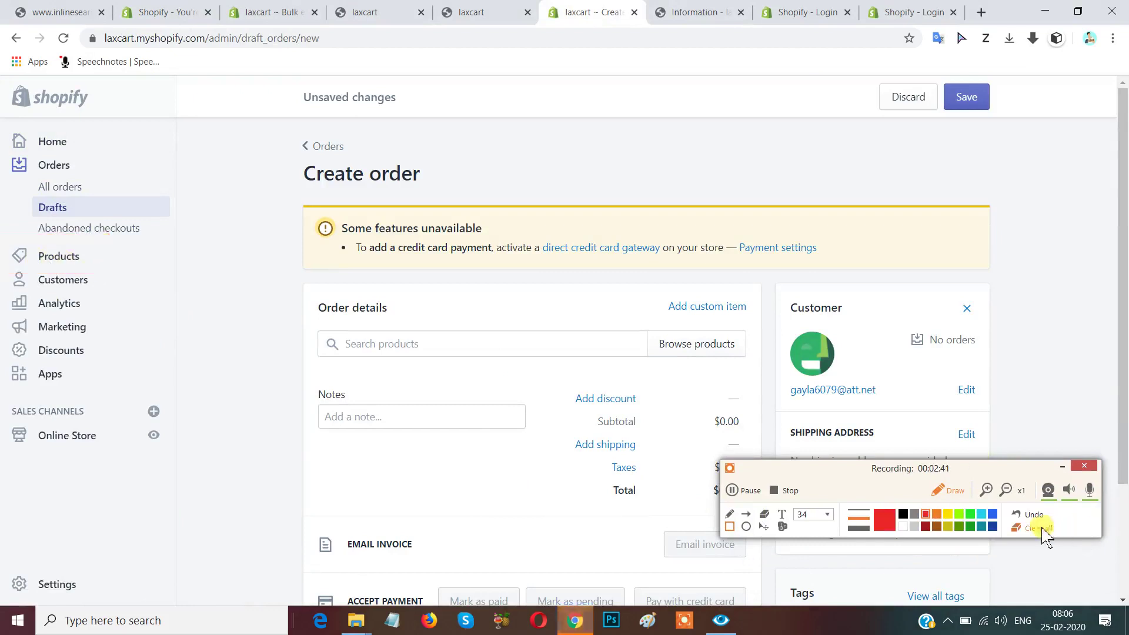
click(937, 492)
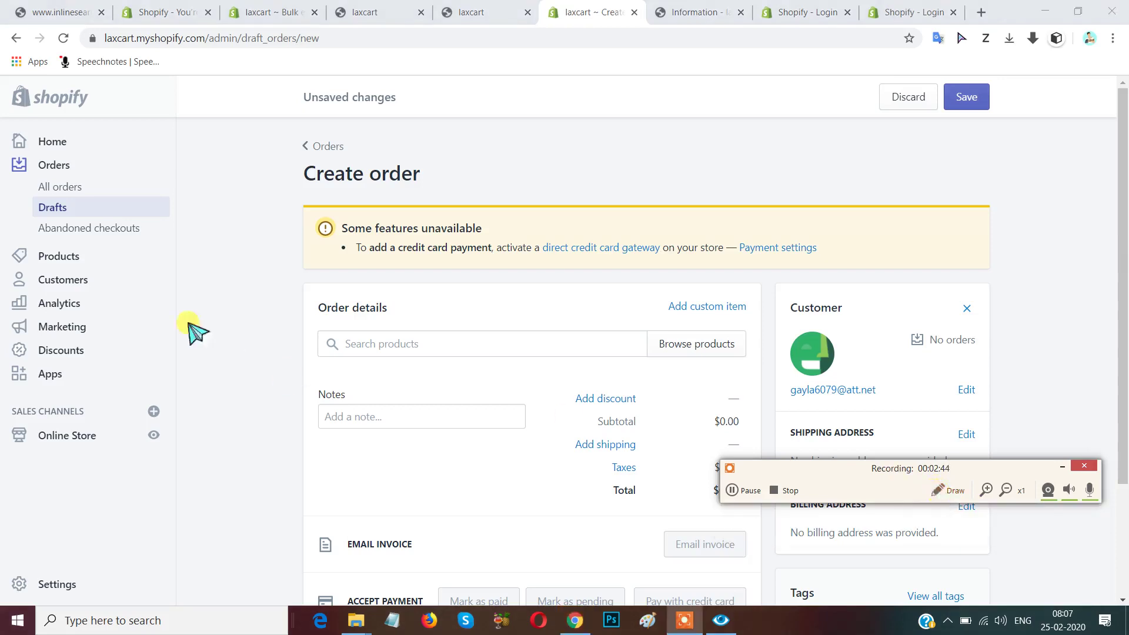
Open the store's product list, leaving the draft order without saving its changes.
click(87, 275)
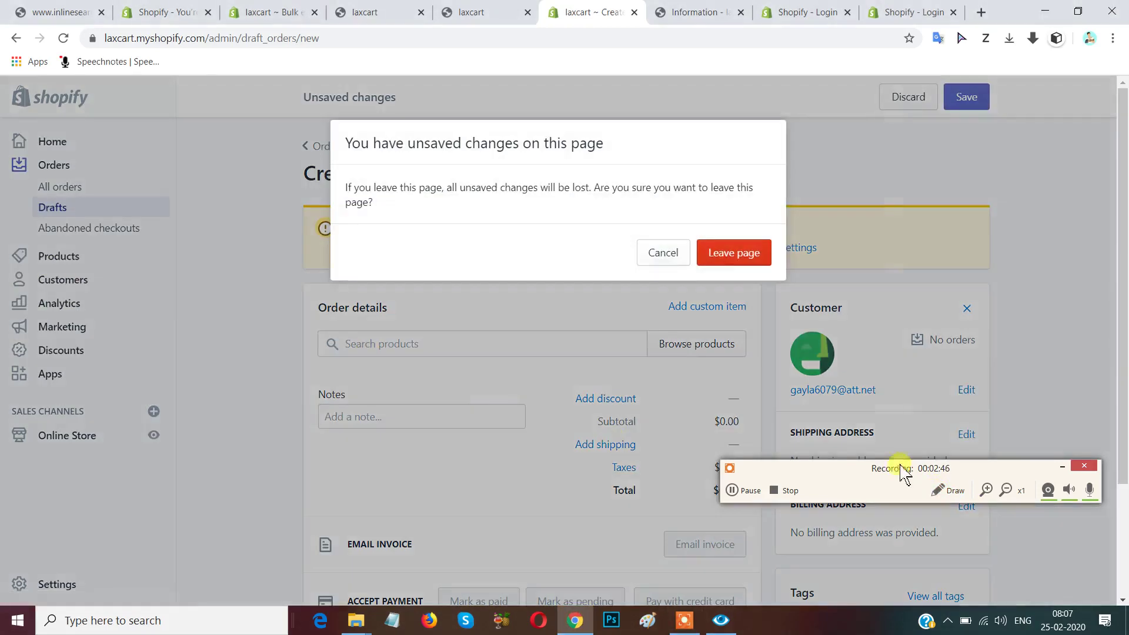
click(735, 262)
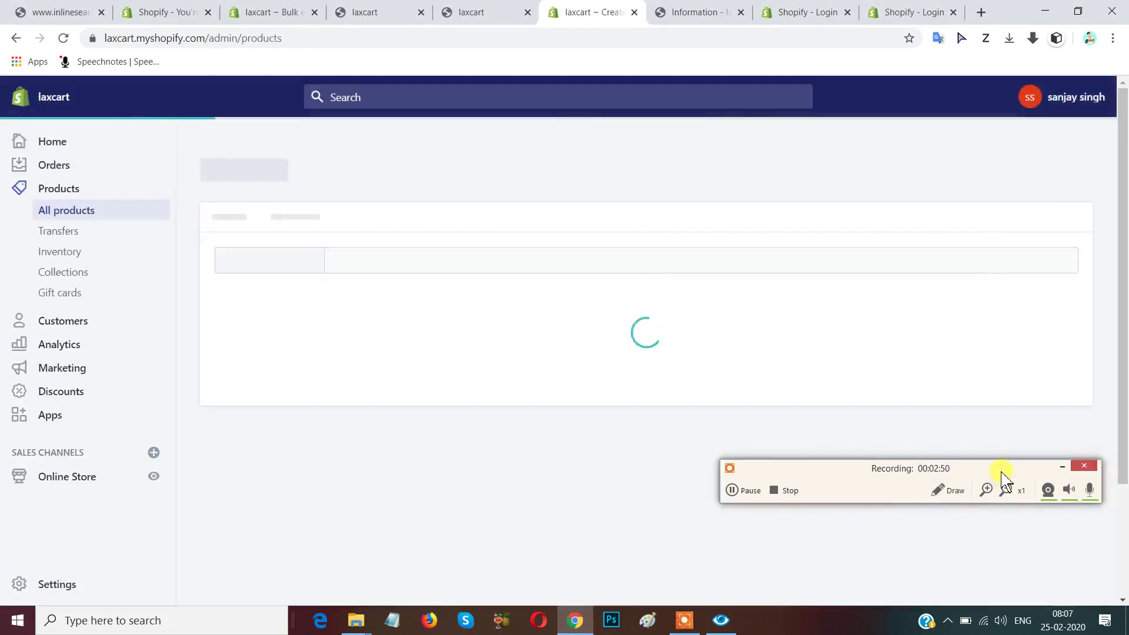
drag(1003, 479, 1061, 593)
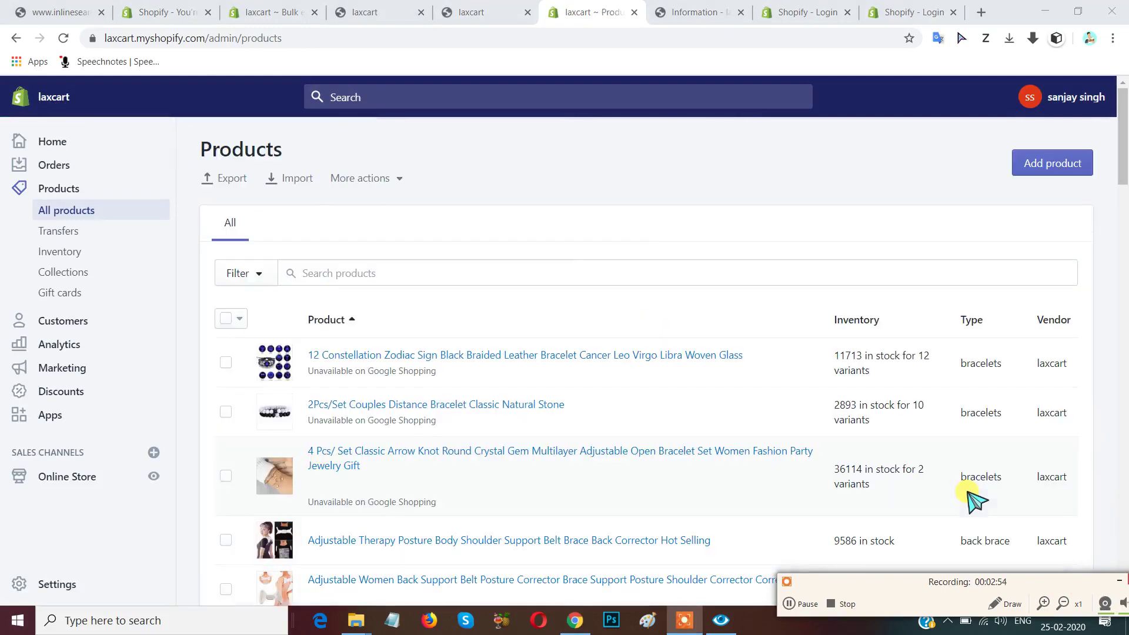
Select only the 12 Constellation Zodiac Sign Black Braided Leather Bracelet in the product list and open it in the bulk editor.
scroll(1123, 323, down, 2)
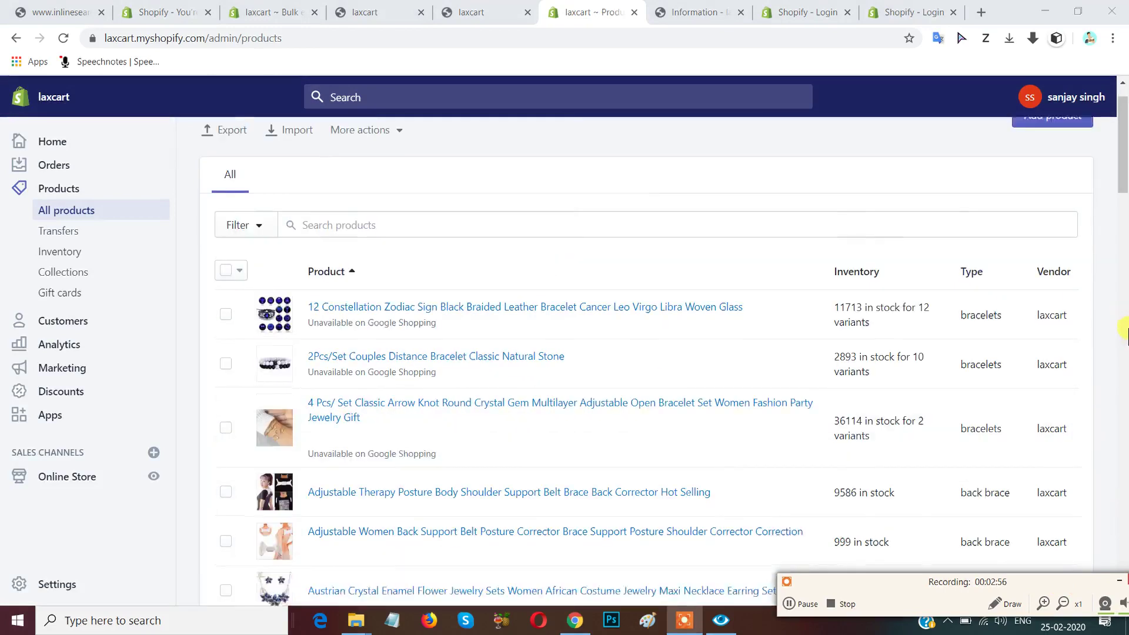
scroll(1123, 328, up, 1)
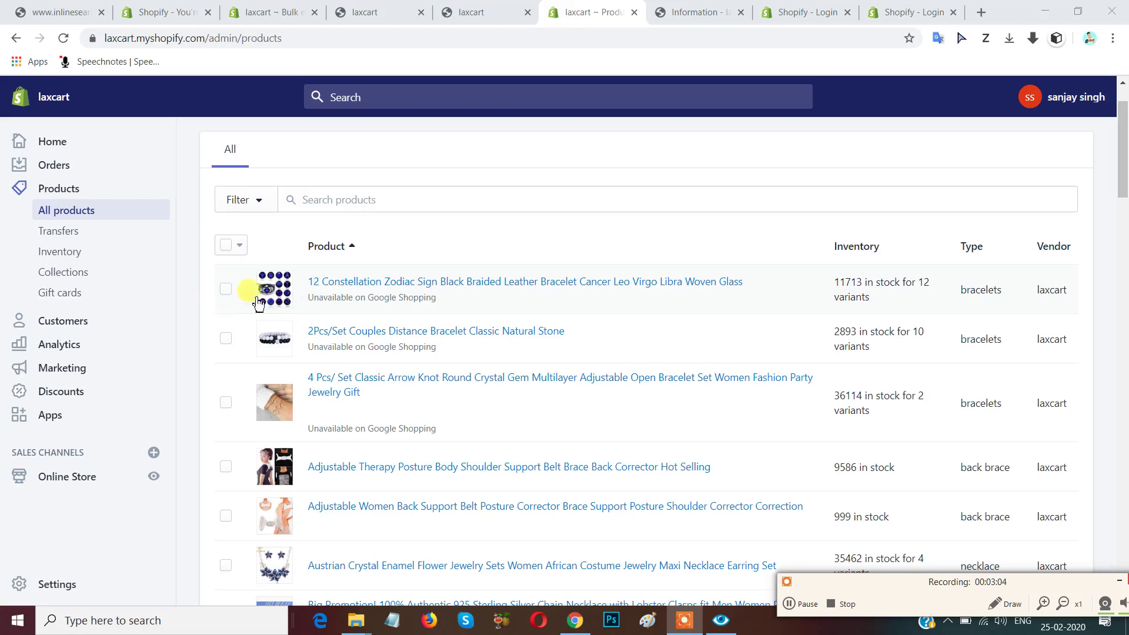
click(225, 289)
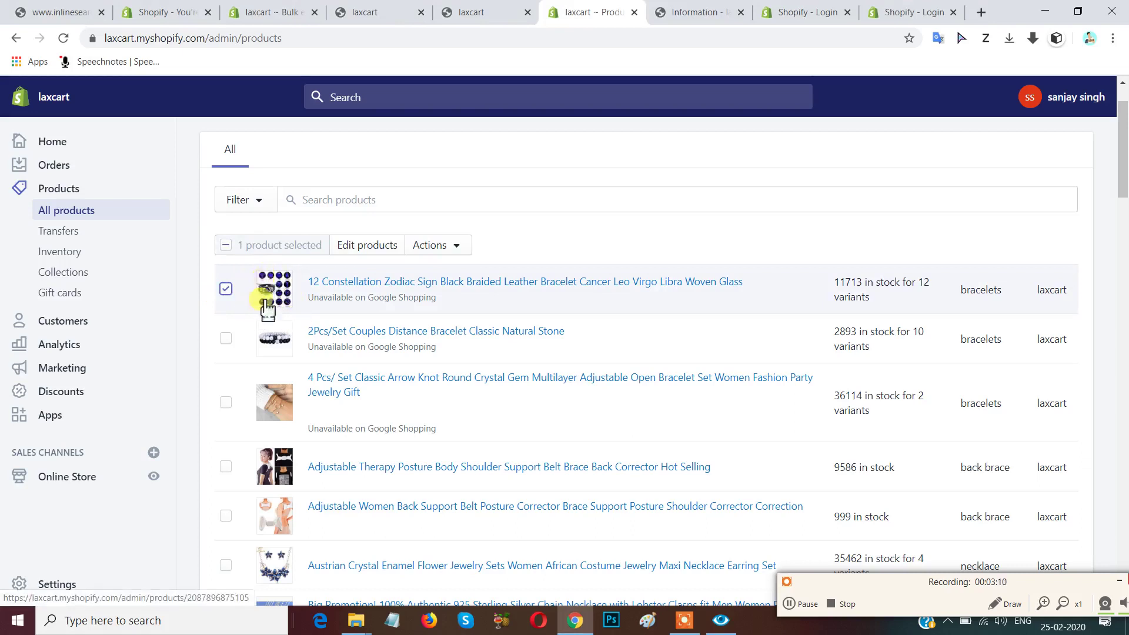
click(220, 293)
click(220, 292)
click(219, 293)
click(220, 293)
click(220, 293)
click(220, 293)
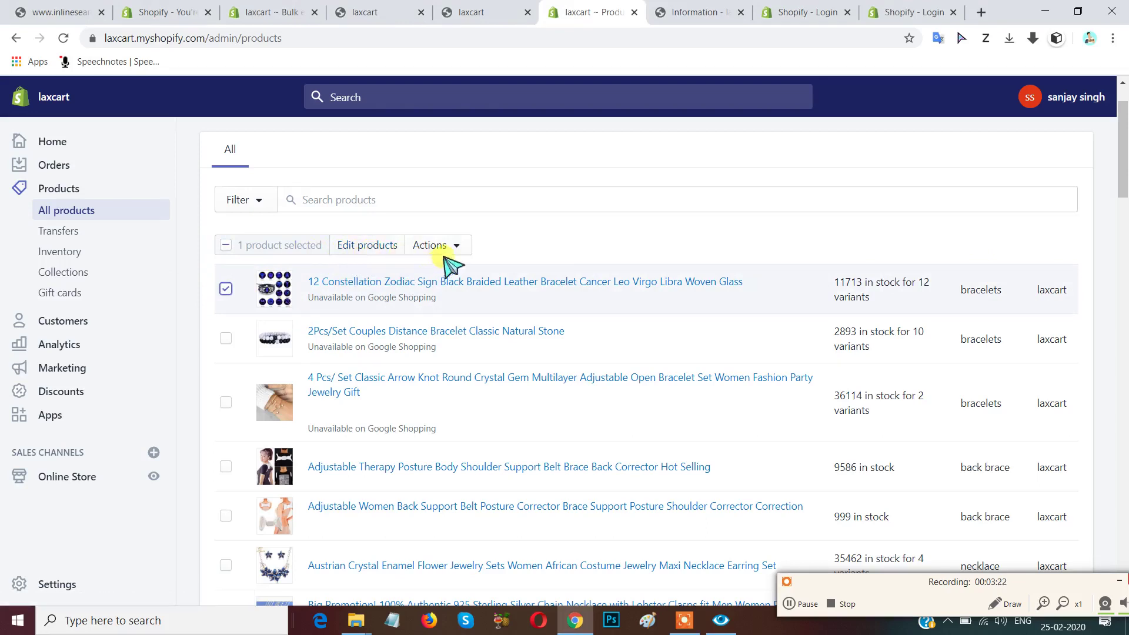
click(456, 246)
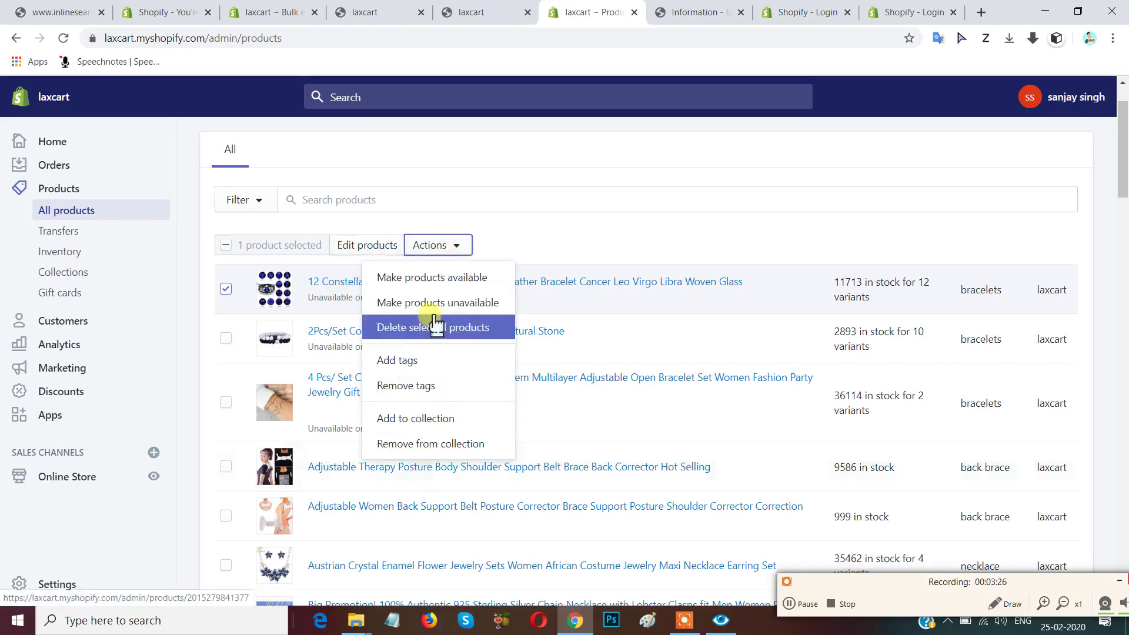
click(543, 248)
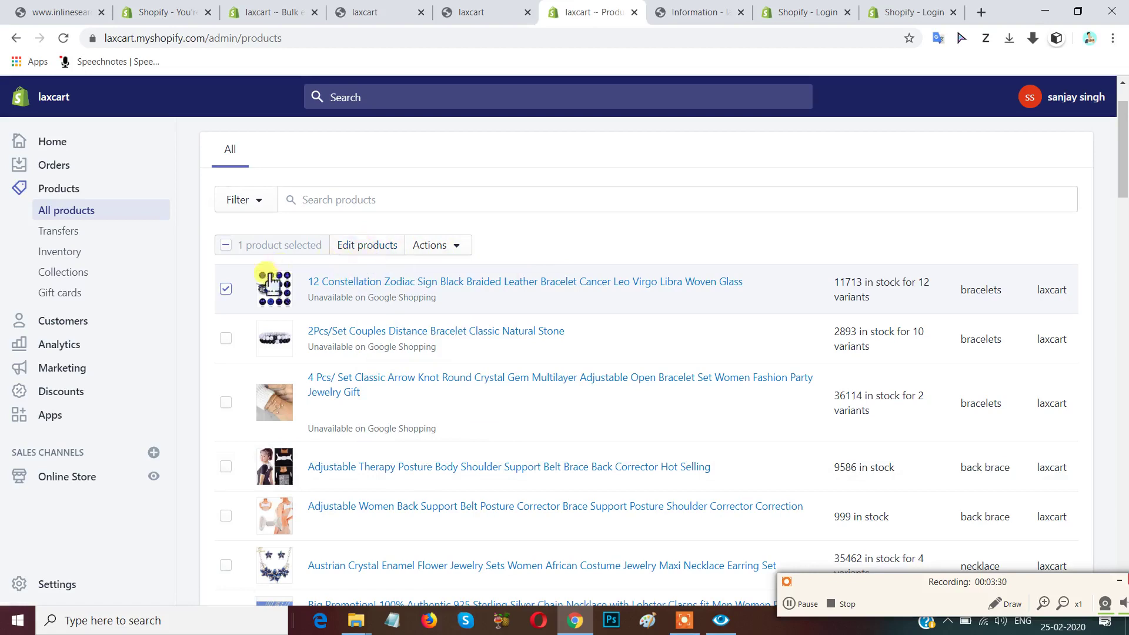
click(369, 247)
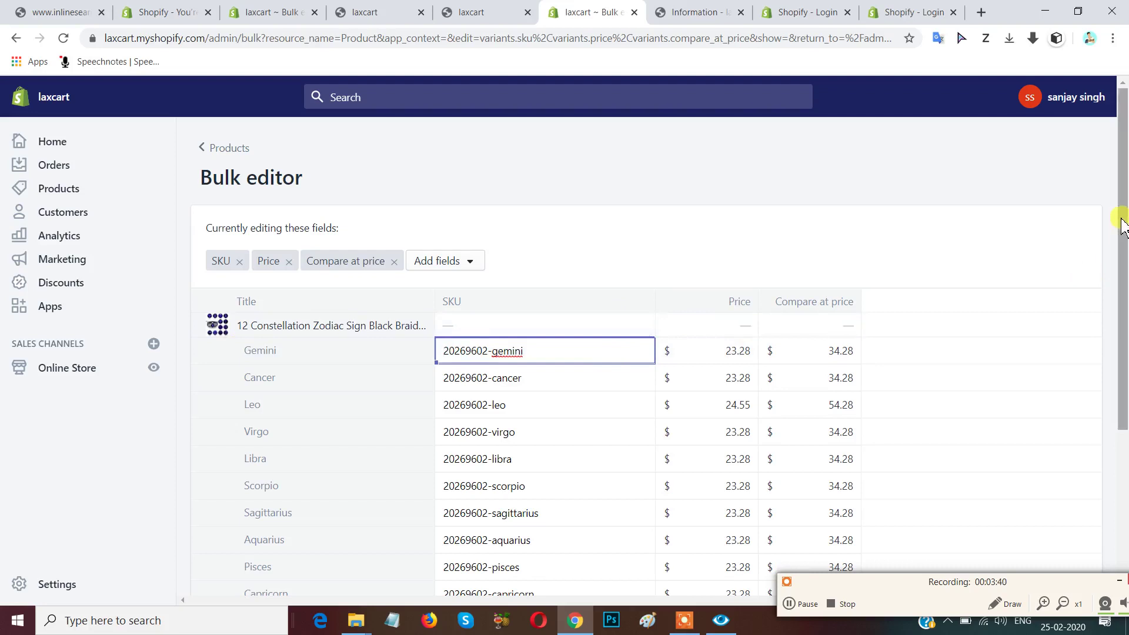
scroll(1122, 227, down, 1)
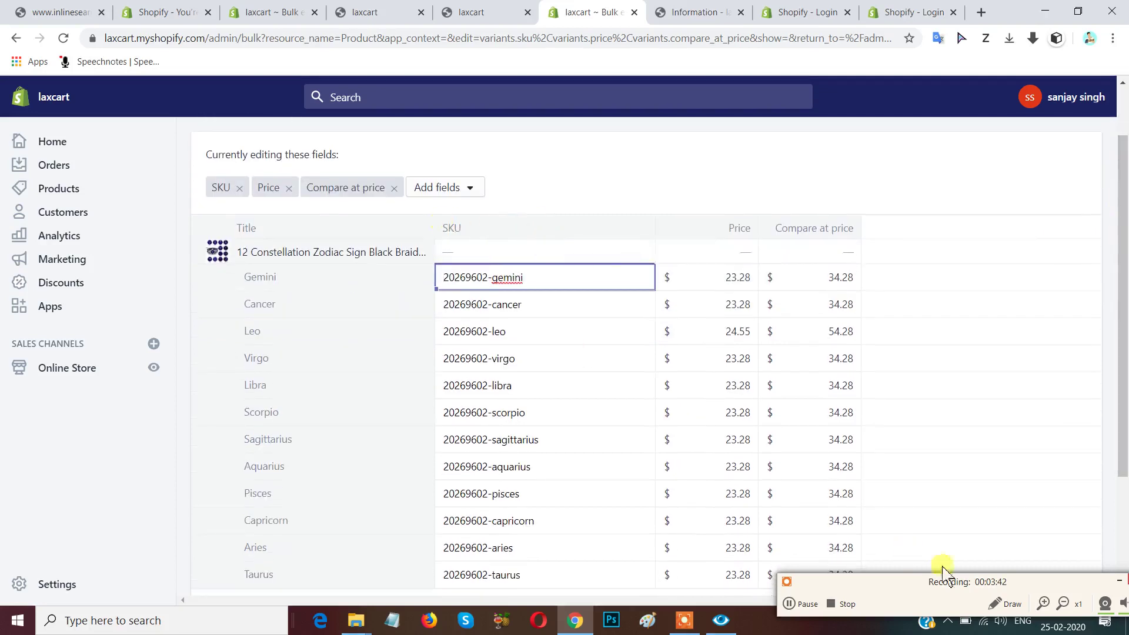
mouse_move(892, 583)
mouse_down()
mouse_move(866, 514)
mouse_move(894, 553)
mouse_move(905, 602)
mouse_up()
click(981, 531)
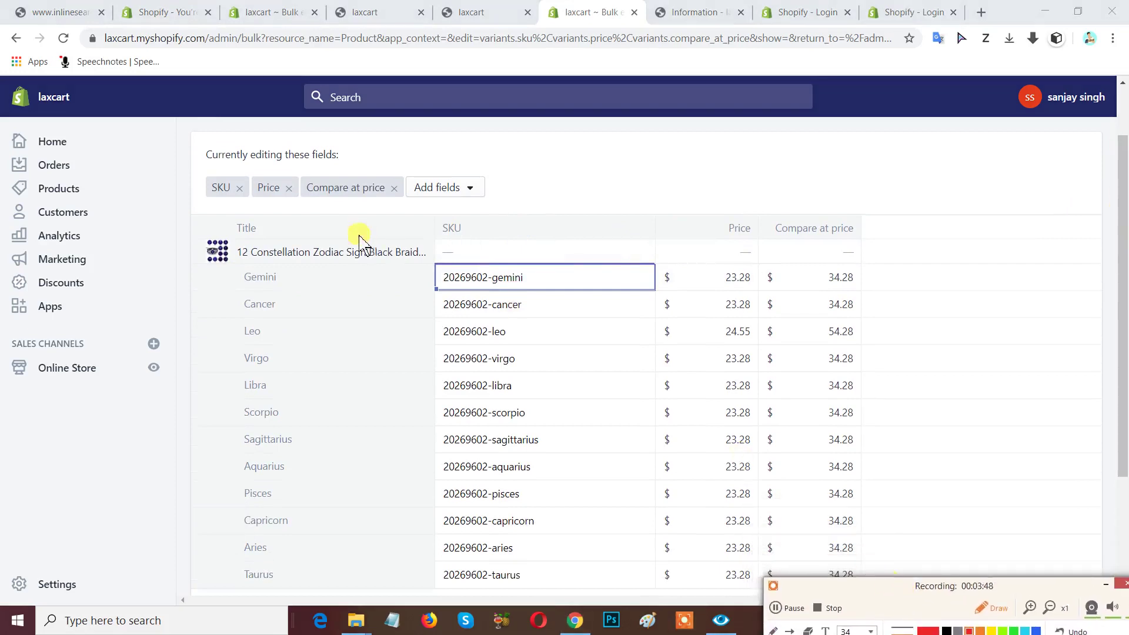
mouse_move(415, 207)
mouse_down()
mouse_move(459, 251)
mouse_move(497, 250)
mouse_up()
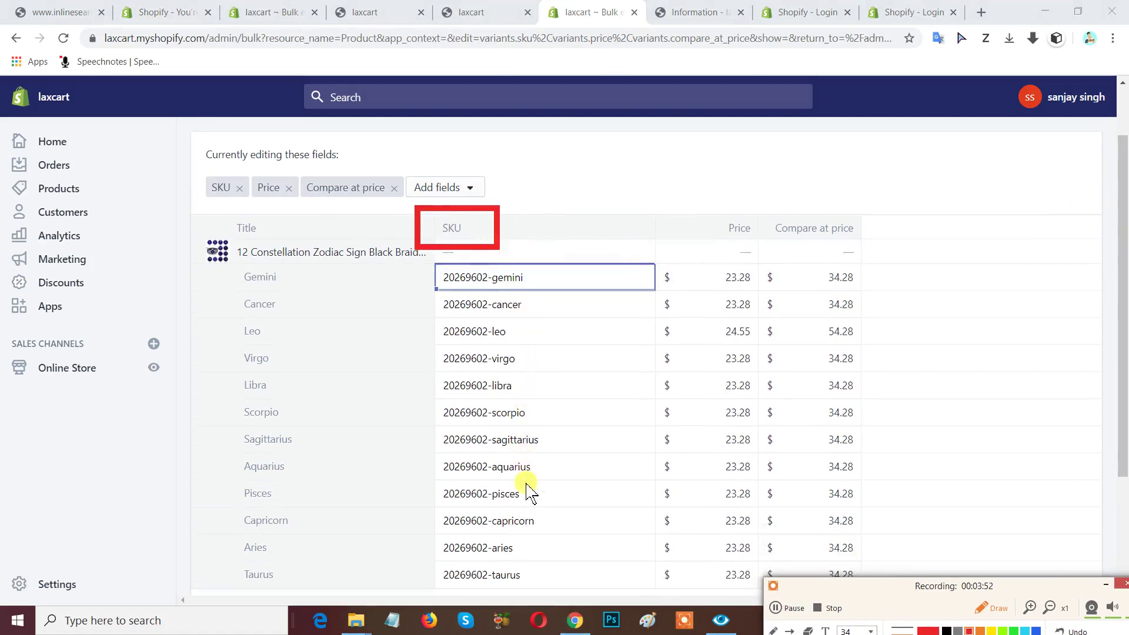
drag(852, 588, 834, 503)
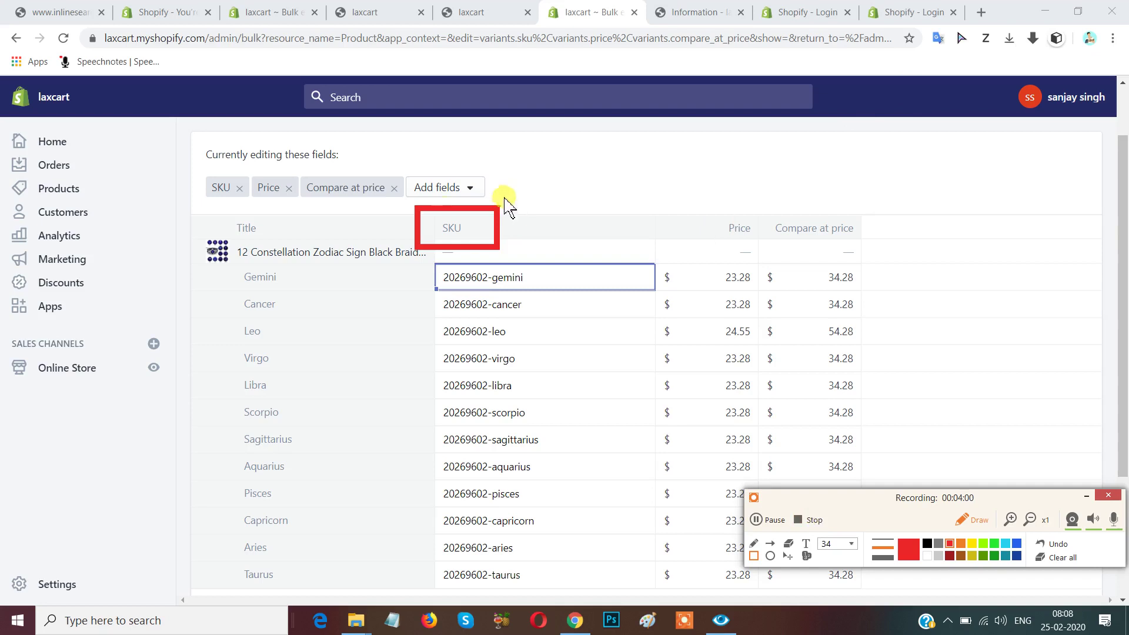
mouse_move(209, 205)
mouse_down()
mouse_move(242, 244)
mouse_move(289, 239)
mouse_up()
mouse_move(701, 206)
mouse_down()
mouse_move(750, 252)
mouse_move(879, 251)
mouse_up()
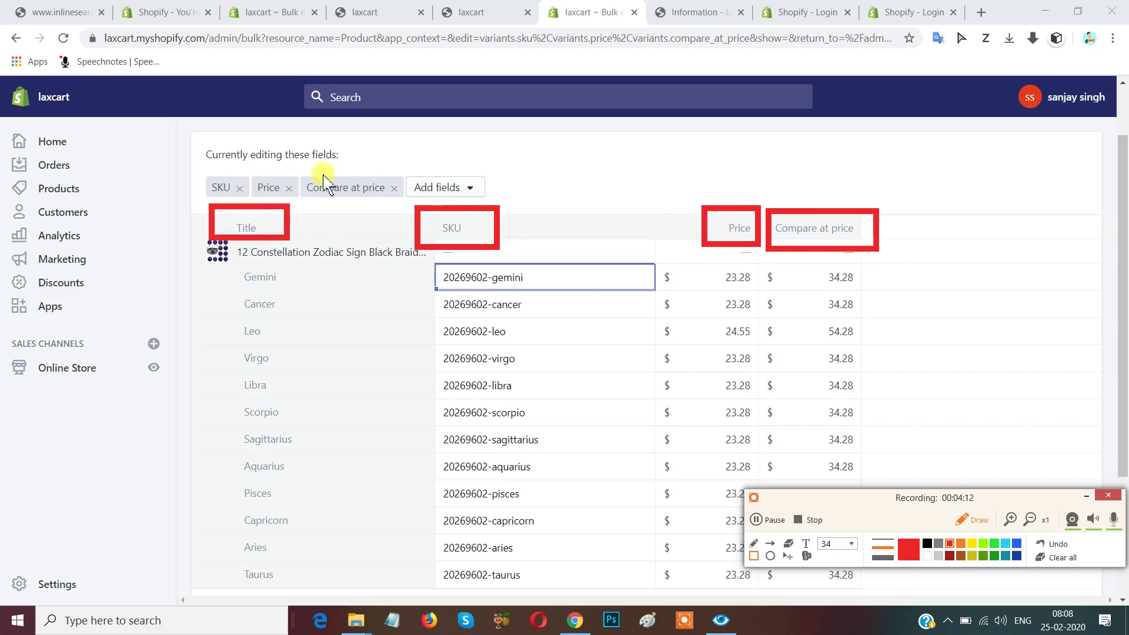
mouse_move(189, 136)
mouse_down()
mouse_move(268, 171)
mouse_move(359, 171)
mouse_up()
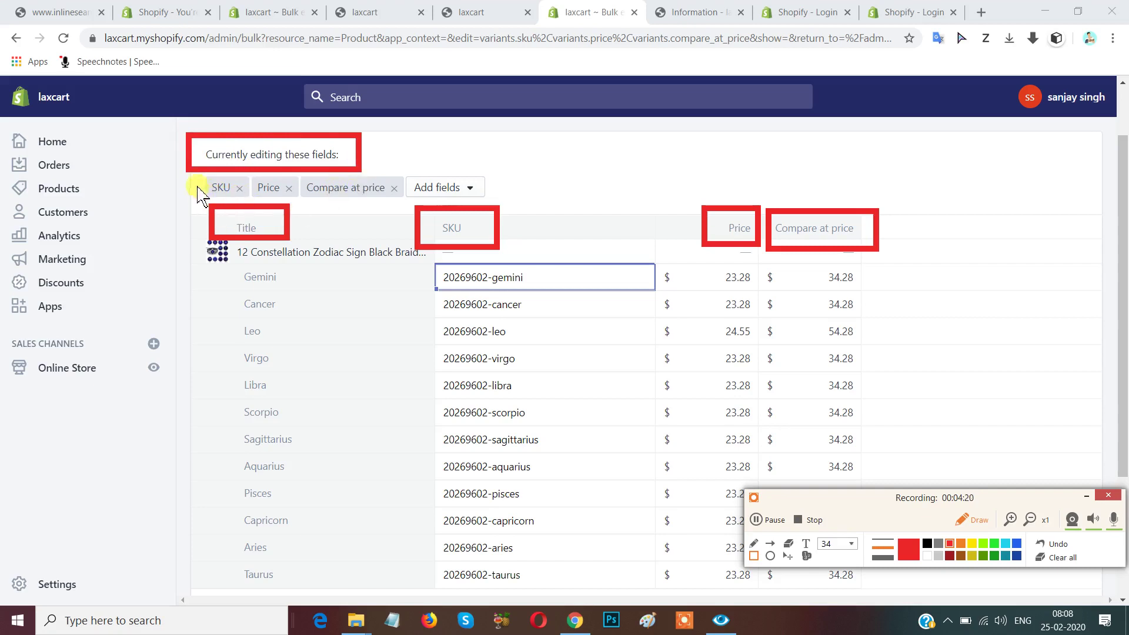
mouse_move(193, 171)
mouse_down()
mouse_move(271, 220)
mouse_move(247, 204)
mouse_move(294, 205)
mouse_up()
mouse_move(298, 167)
mouse_down()
mouse_move(326, 223)
mouse_move(395, 236)
mouse_move(397, 209)
mouse_up()
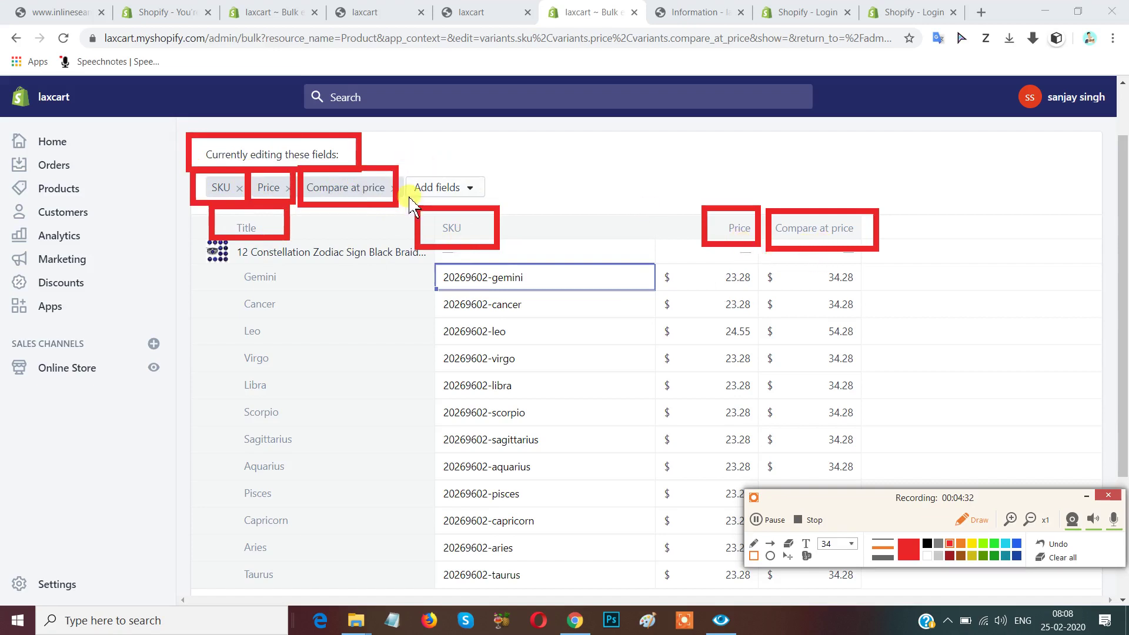
mouse_move(400, 169)
mouse_down()
mouse_move(400, 189)
mouse_move(487, 204)
mouse_move(471, 183)
mouse_move(485, 203)
mouse_up()
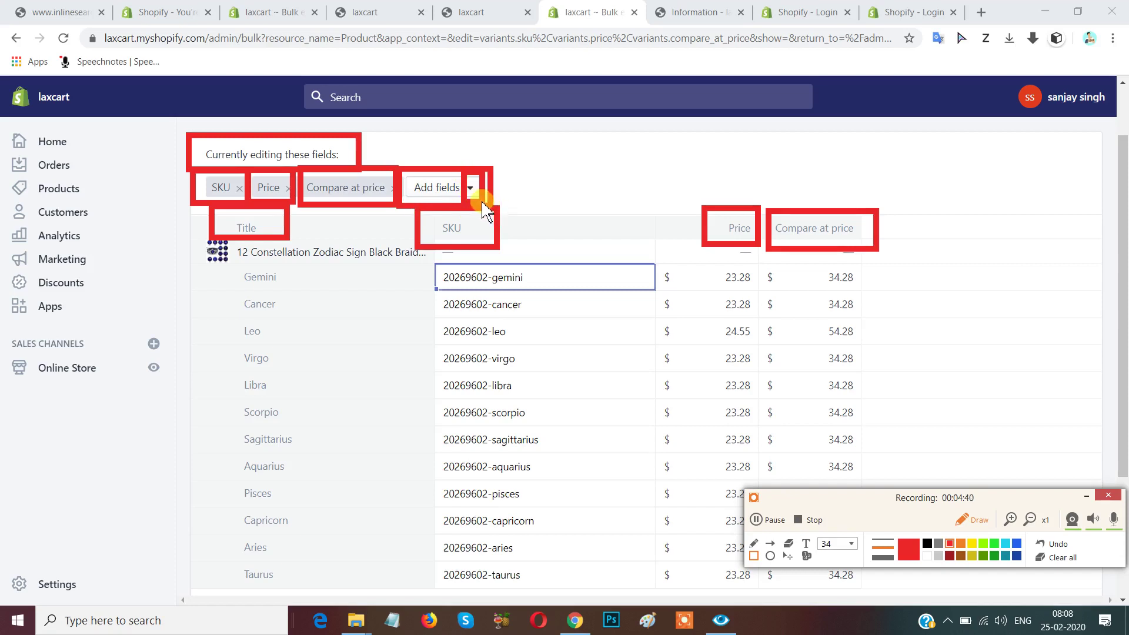
click(1064, 560)
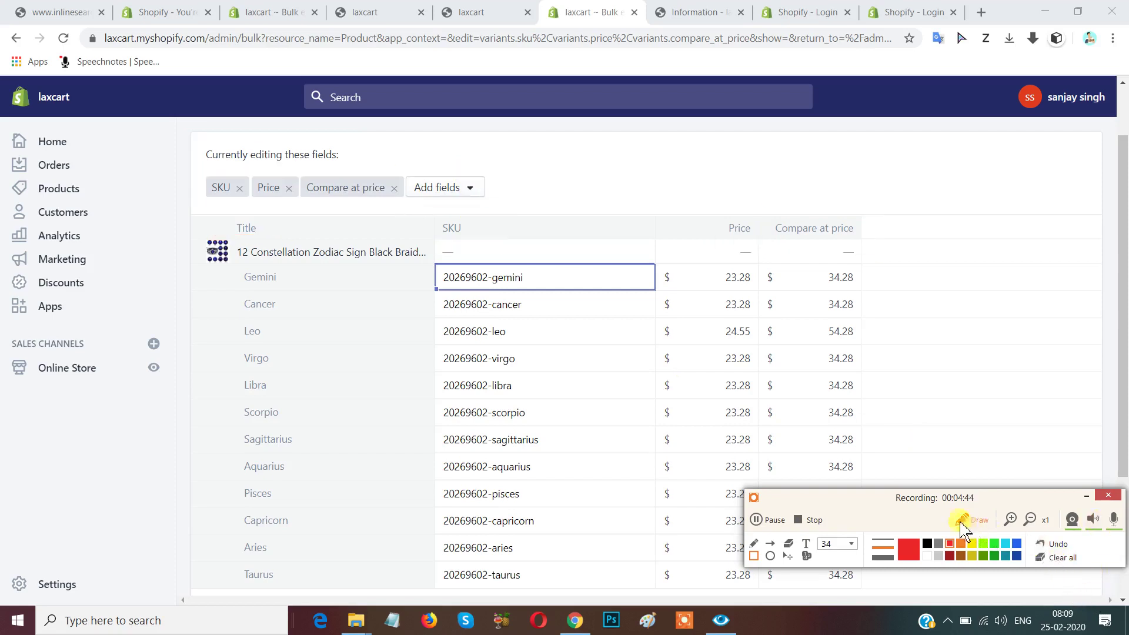
click(962, 522)
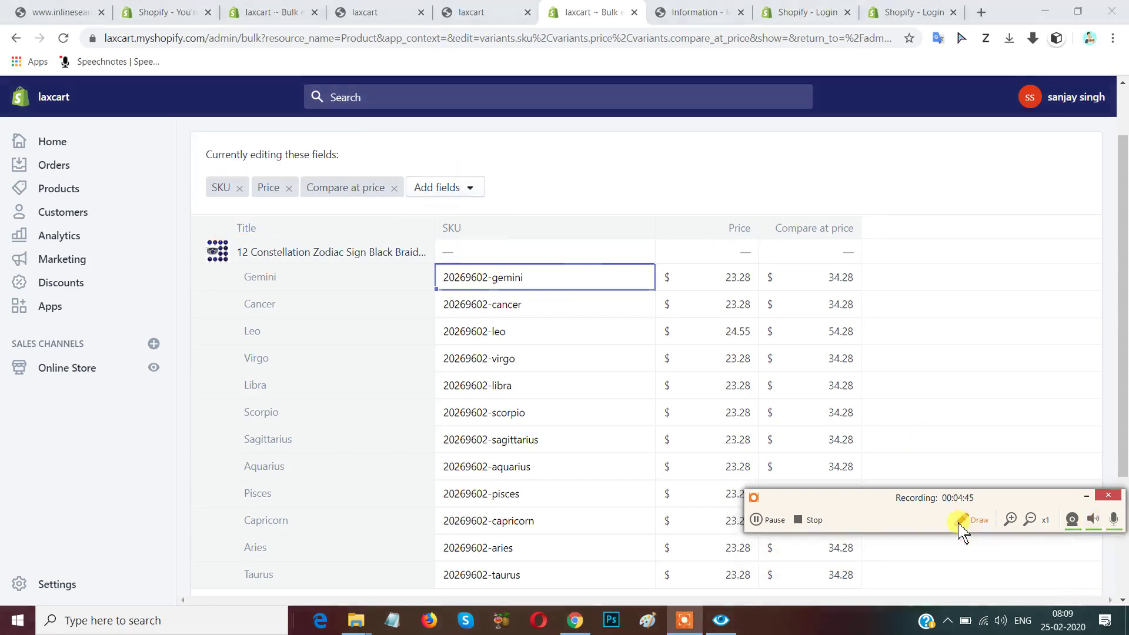
Add the Weight field to the bulk editor for the zodiac bracelet variants.
click(468, 194)
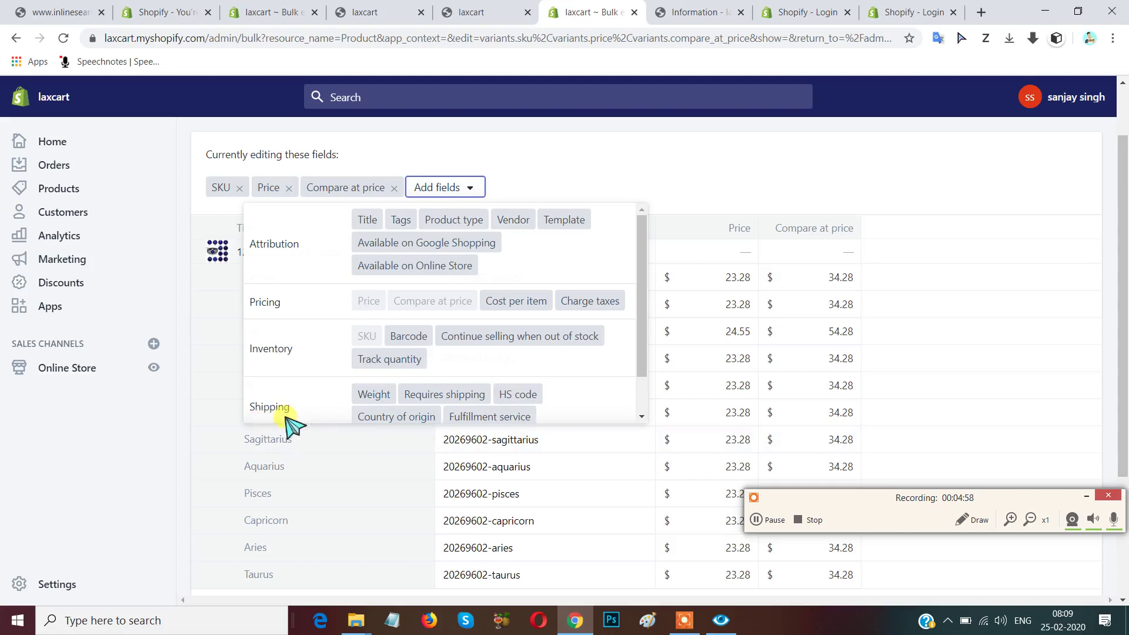
click(375, 403)
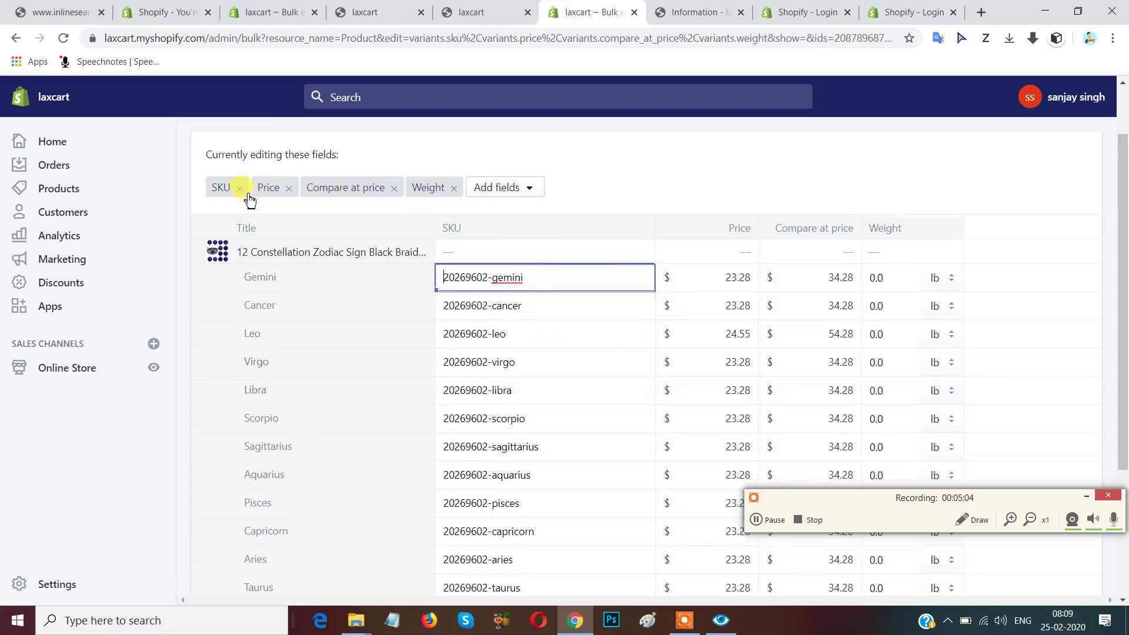
click(971, 521)
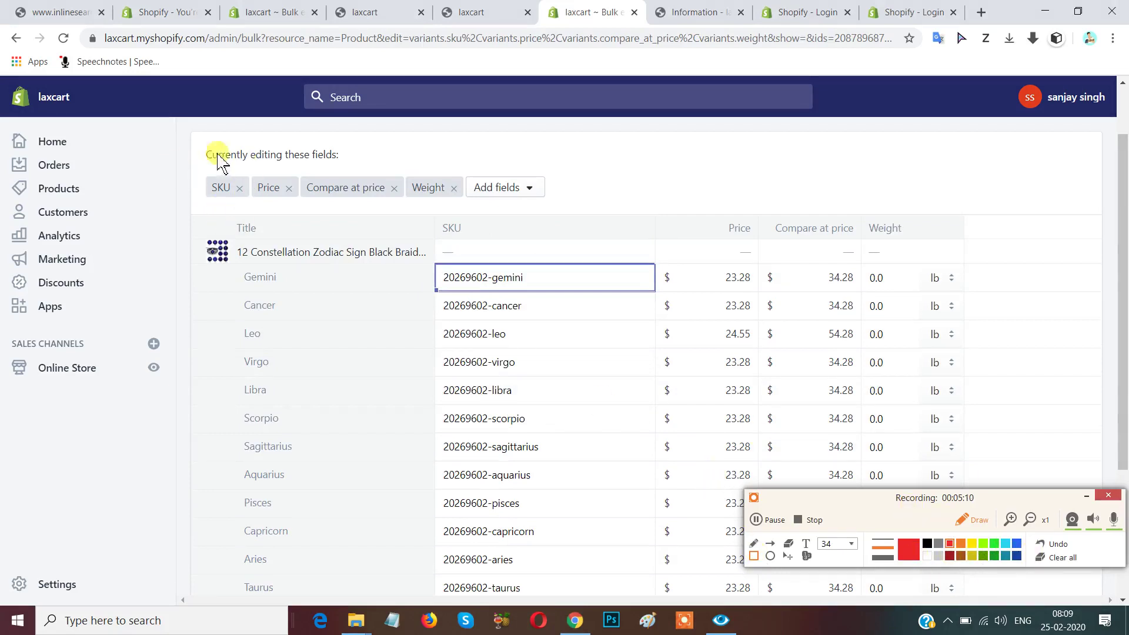
mouse_move(206, 171)
mouse_down()
mouse_move(246, 207)
mouse_move(307, 217)
mouse_move(296, 210)
mouse_up()
mouse_move(296, 165)
mouse_down()
mouse_move(310, 202)
mouse_move(388, 222)
mouse_move(403, 221)
mouse_move(399, 213)
mouse_up()
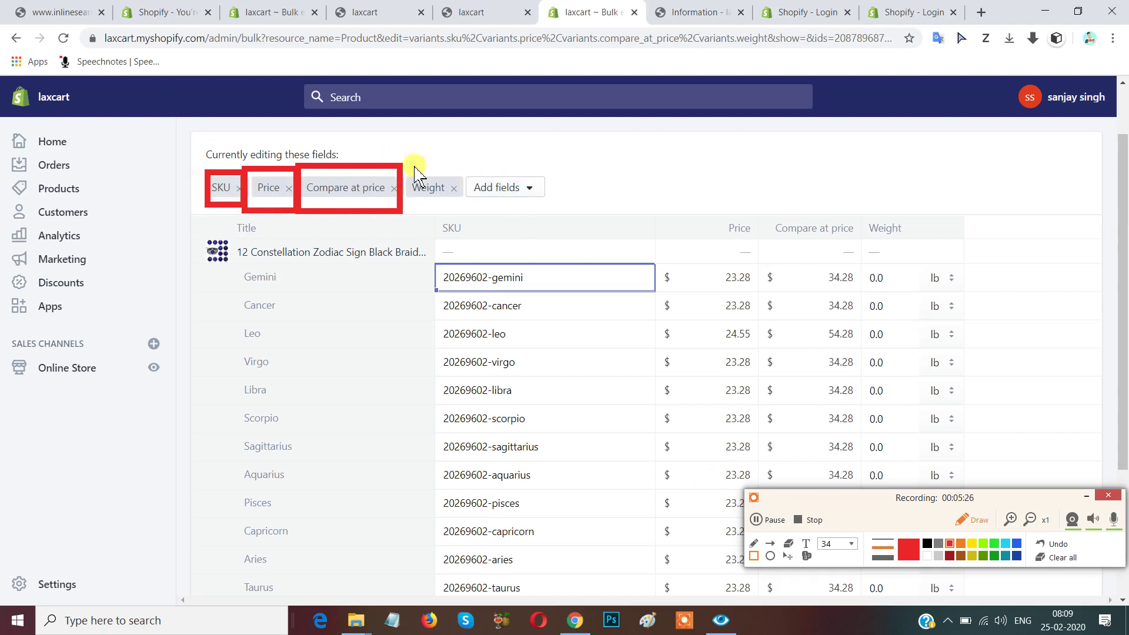
mouse_move(401, 167)
mouse_down()
mouse_move(439, 216)
mouse_move(471, 219)
mouse_up()
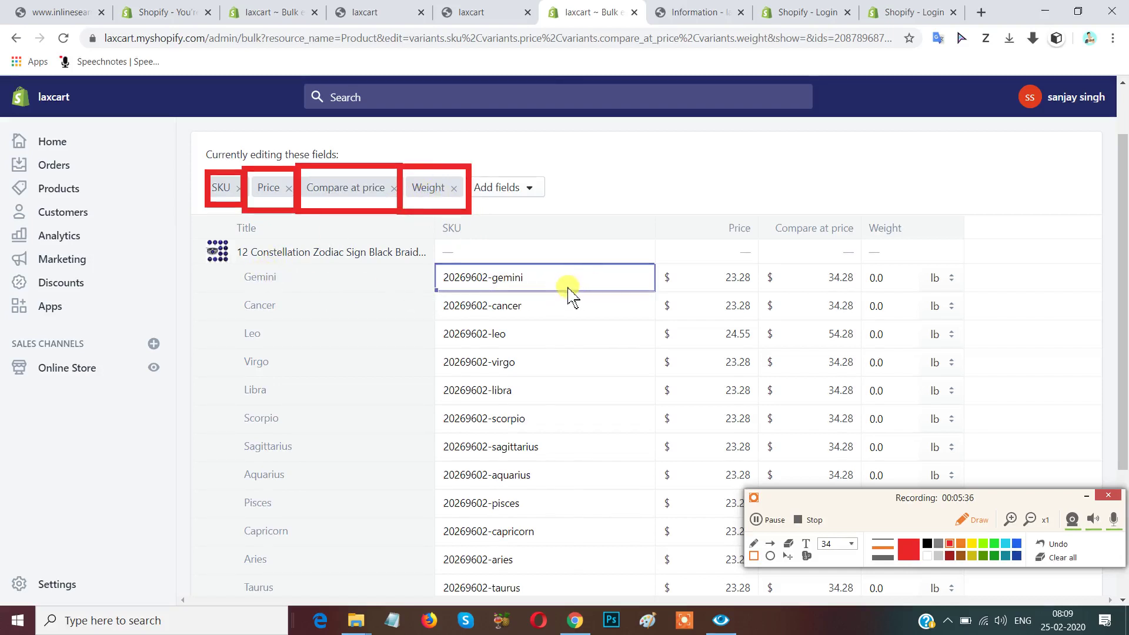
mouse_move(865, 214)
mouse_down()
mouse_move(869, 242)
mouse_move(915, 251)
mouse_up()
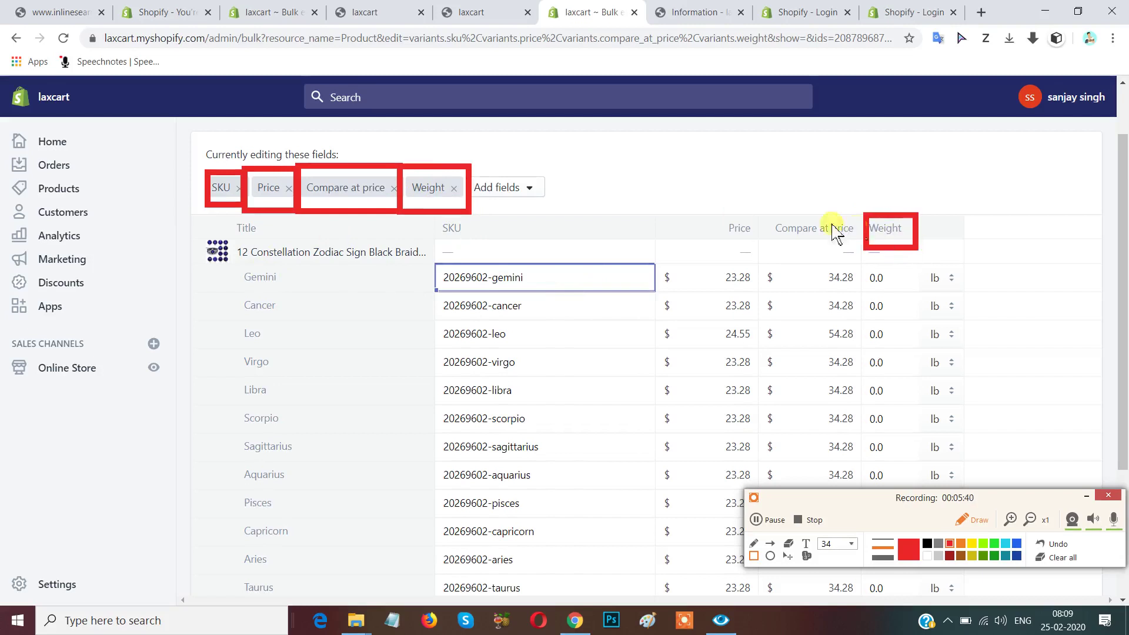
mouse_move(771, 214)
mouse_down()
mouse_move(873, 257)
mouse_move(864, 252)
mouse_up()
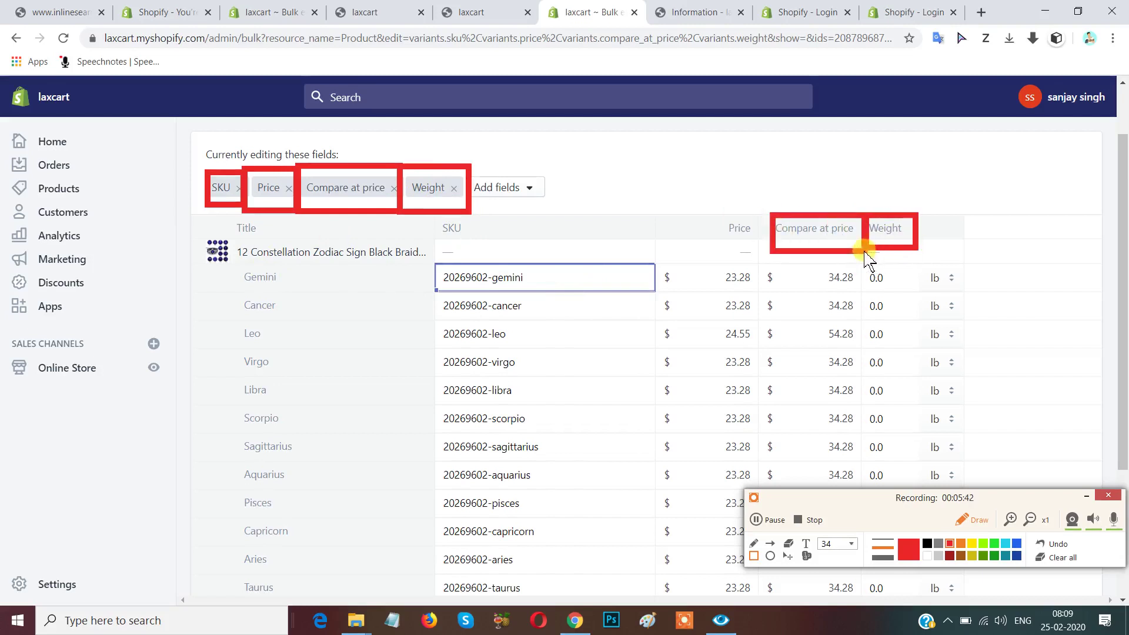
drag(725, 217, 769, 250)
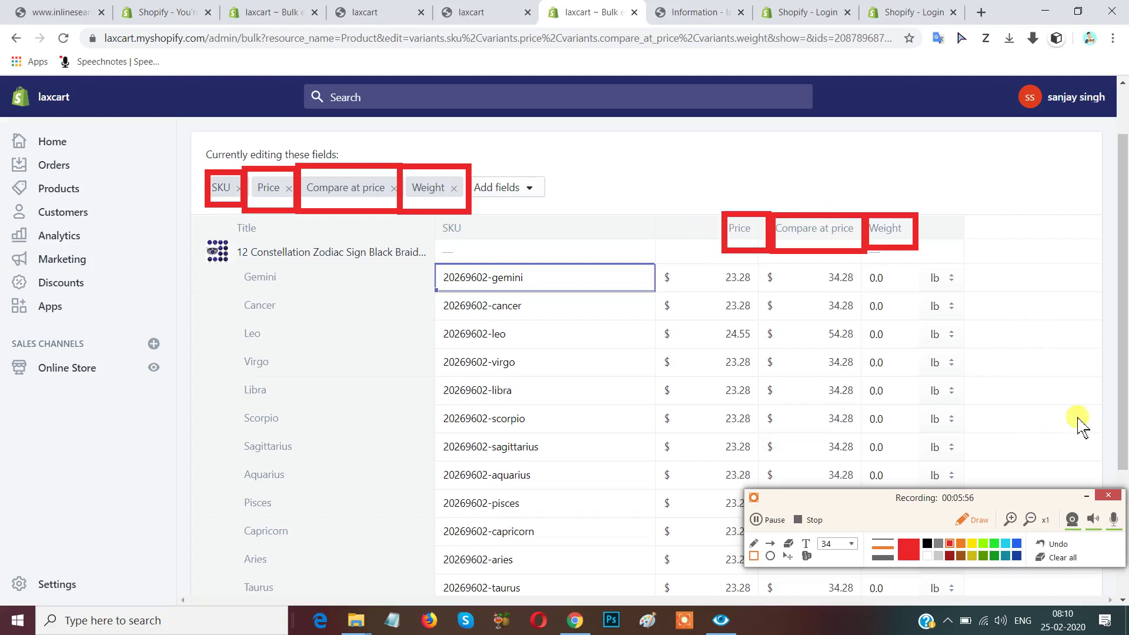
click(1053, 559)
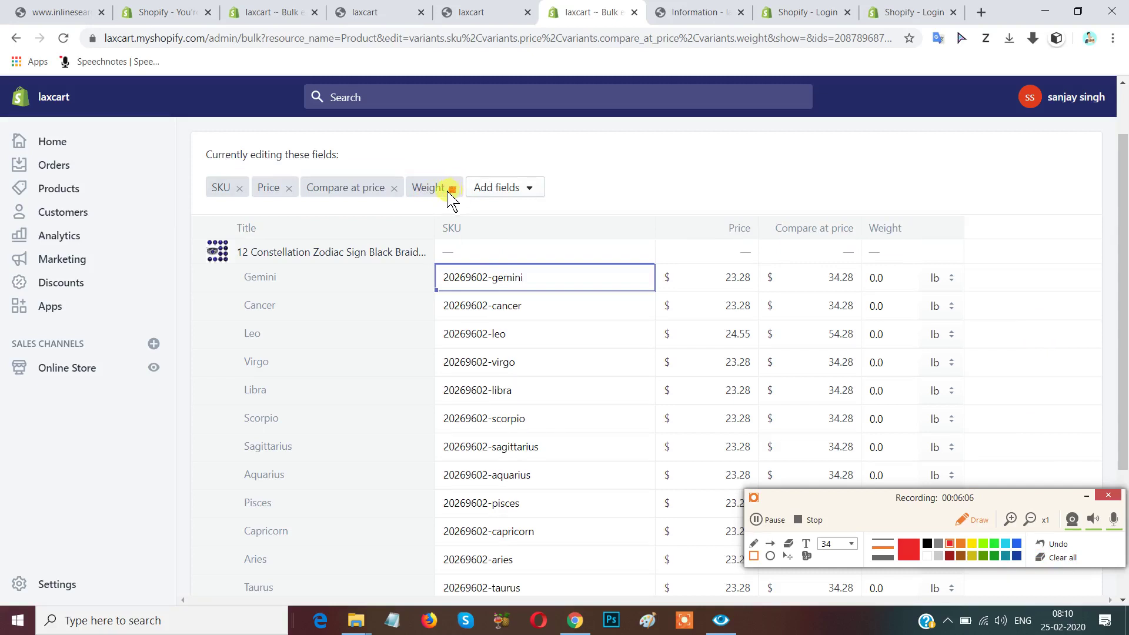
click(1062, 558)
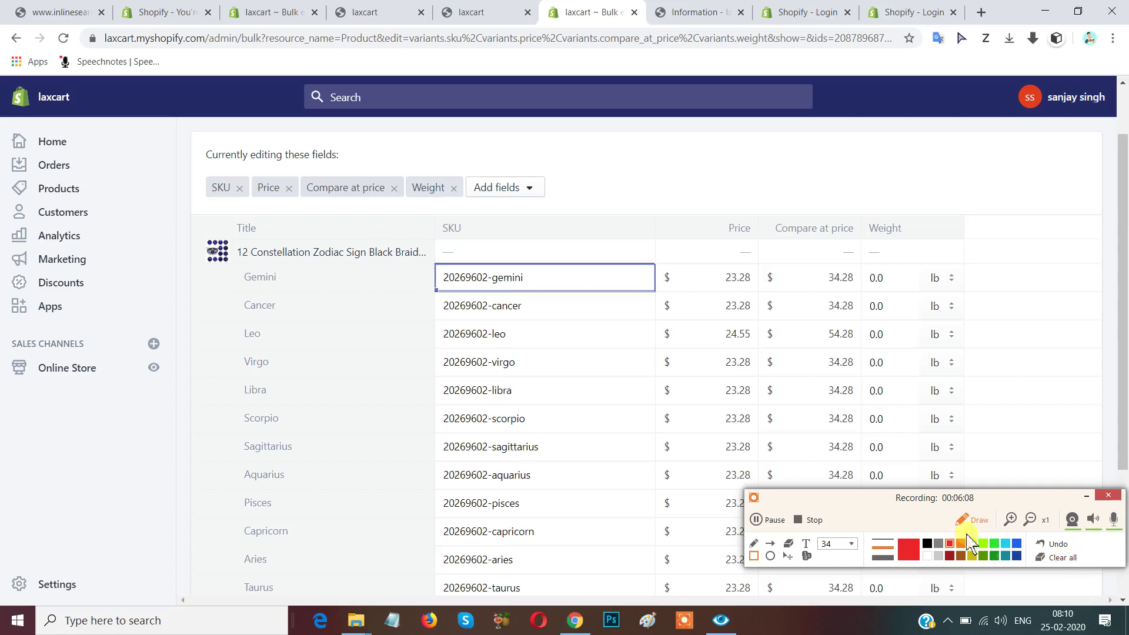
click(1057, 544)
click(1062, 558)
click(965, 523)
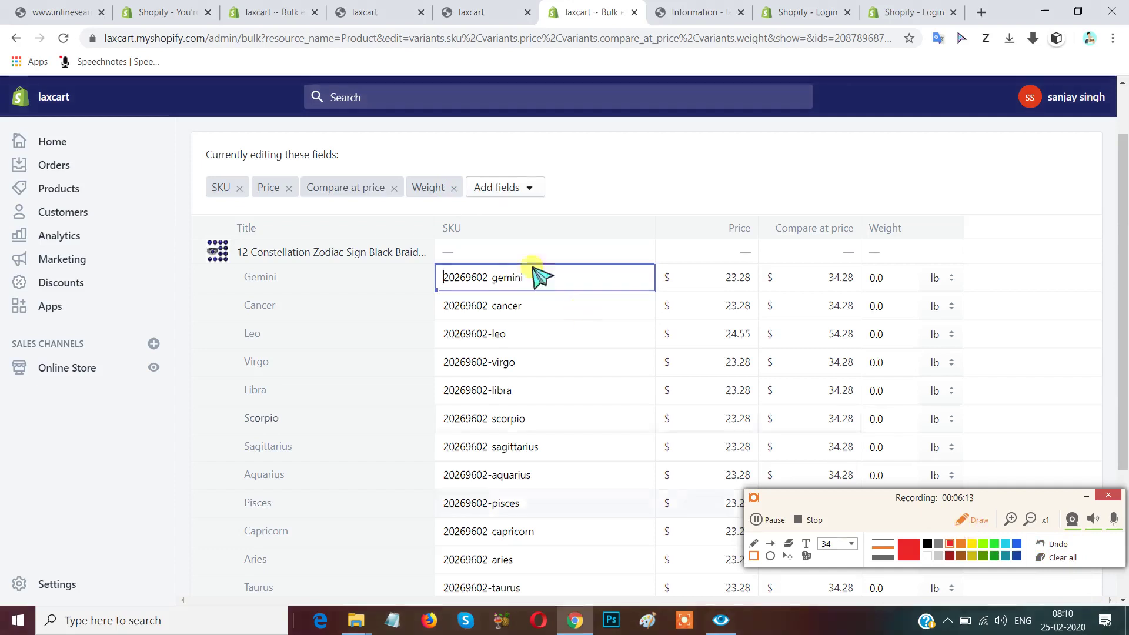
Remove the Weight field from the fields being edited in the bulk editor.
click(448, 193)
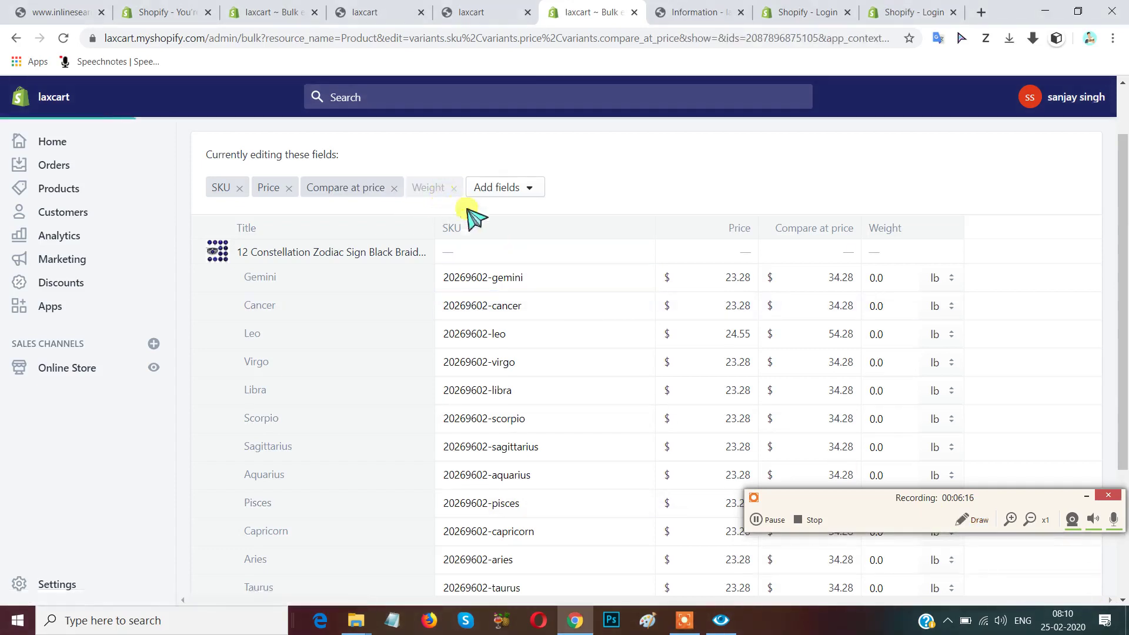
drag(1022, 505, 1022, 544)
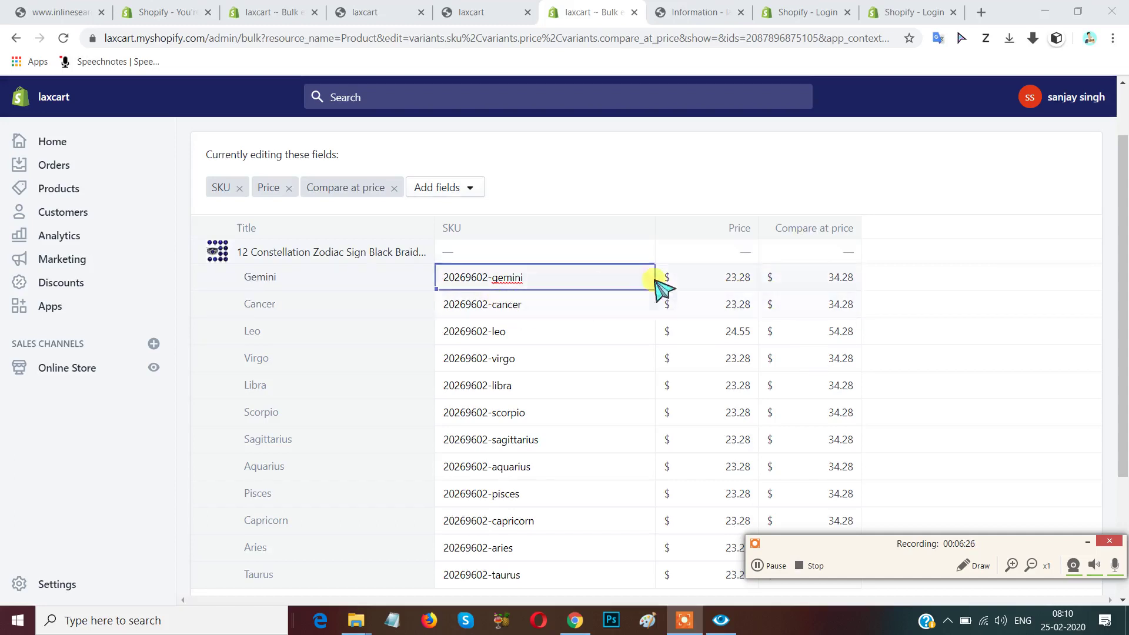
click(743, 282)
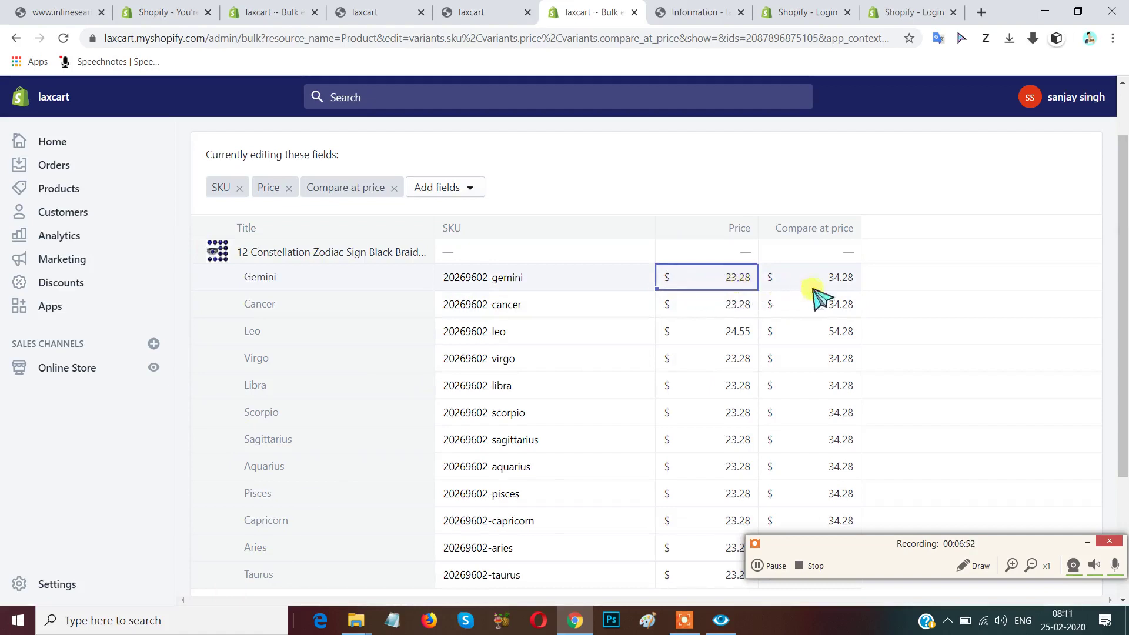
click(848, 287)
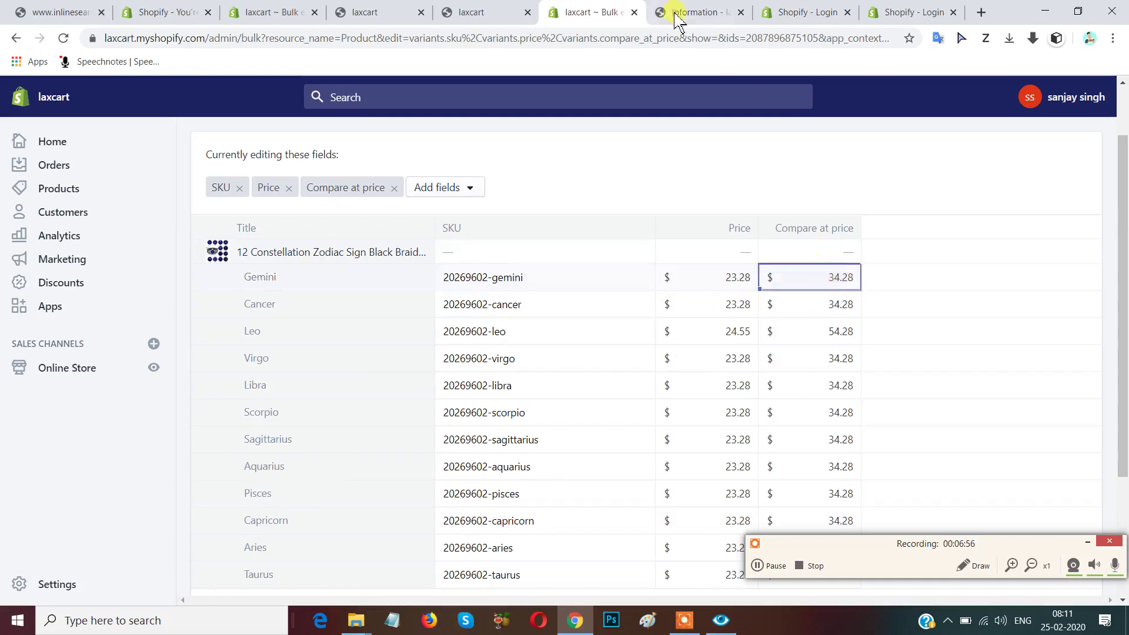
Switch to the laxcart storefront and view the Adjustable Women Back Support Belt product page with its sale and original prices.
click(365, 12)
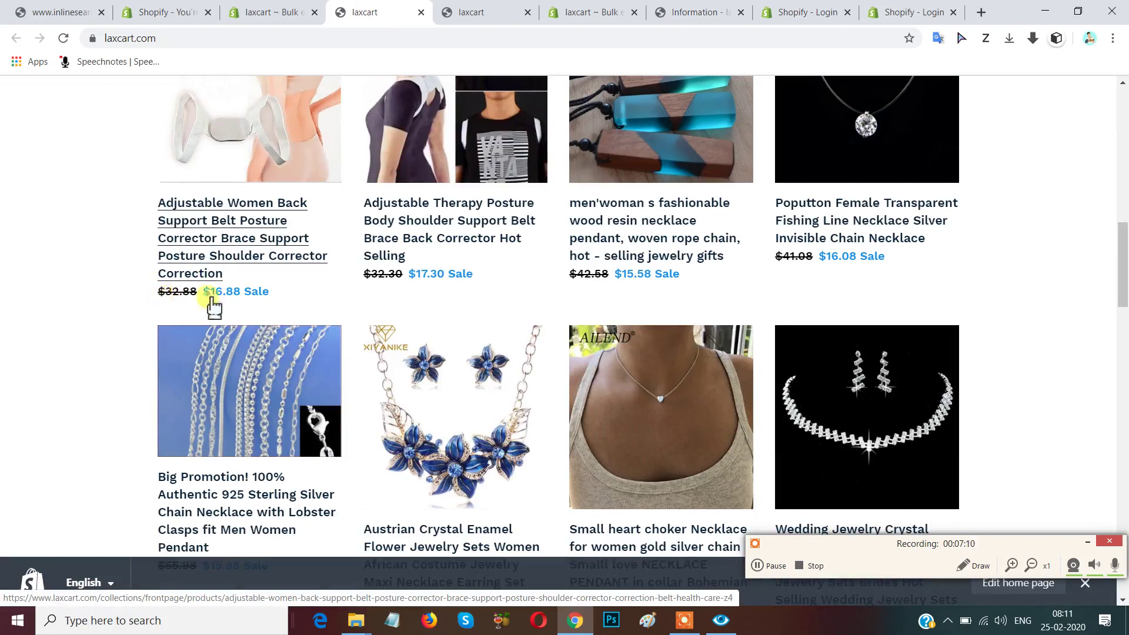
click(261, 152)
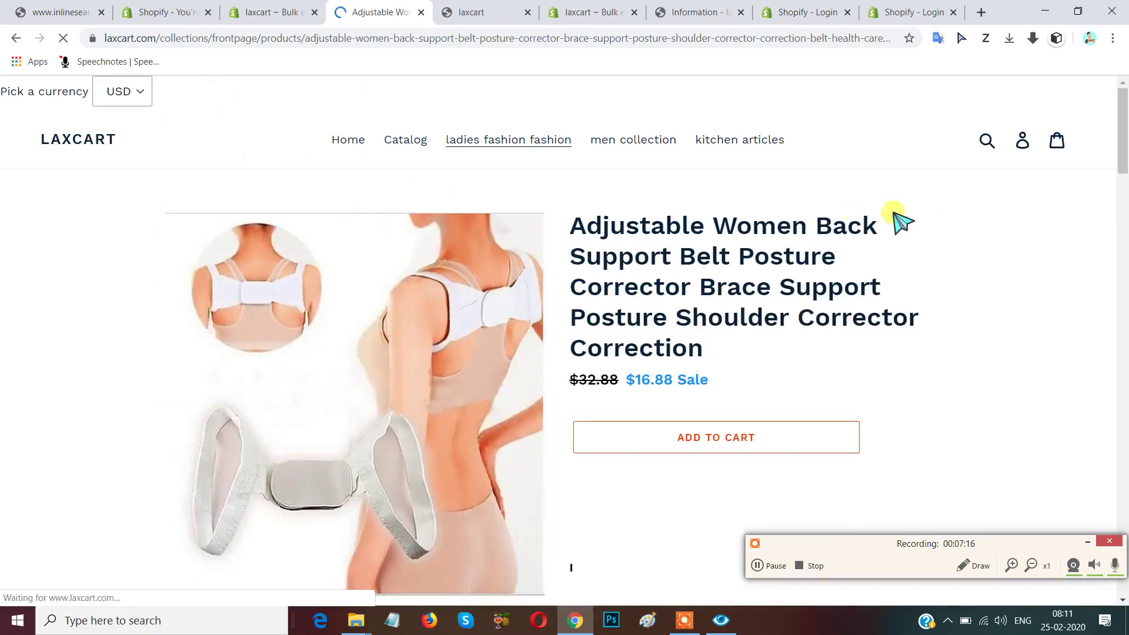
scroll(900, 221, down, 1)
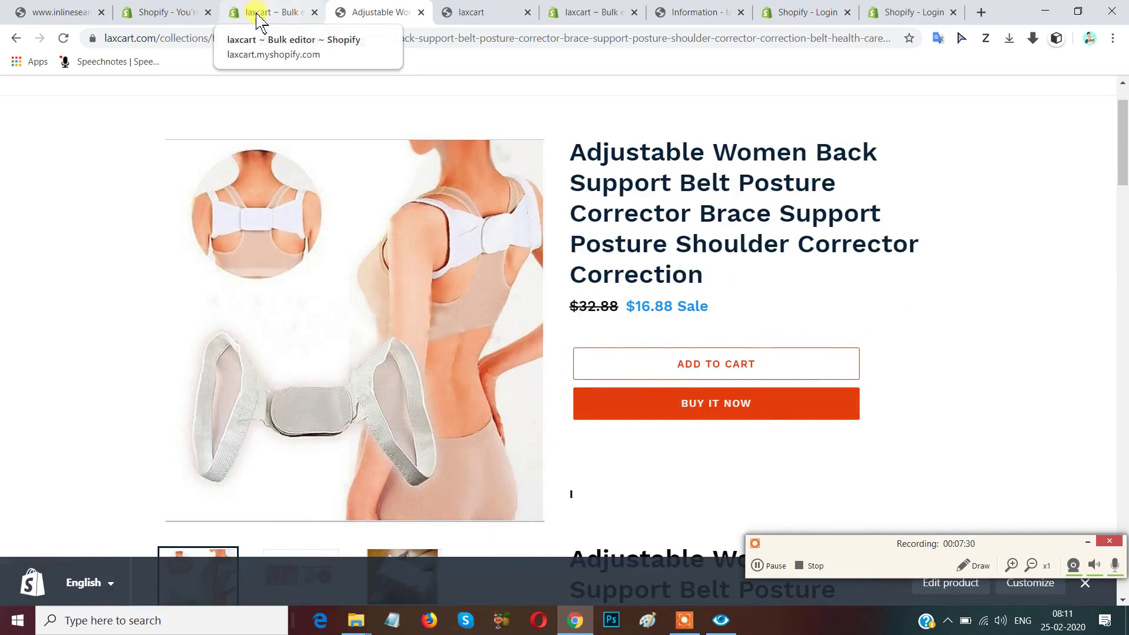
Return to the store admin's product list, select only the Adjustable Women Back Support Belt Posture Corrector, and open it in the bulk editor.
click(259, 22)
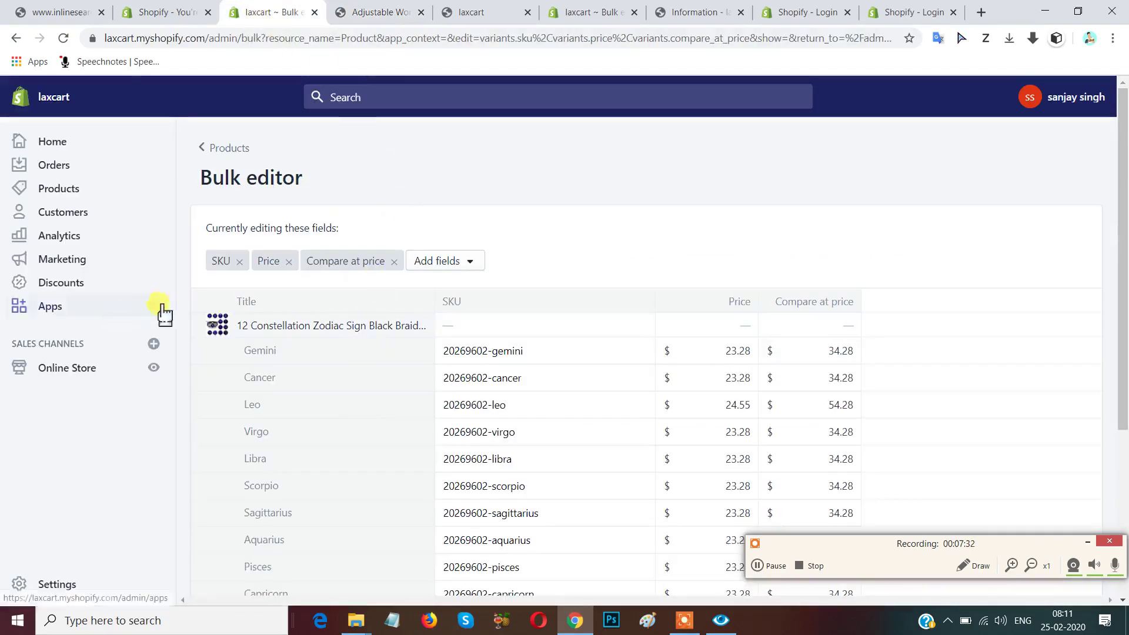
click(61, 191)
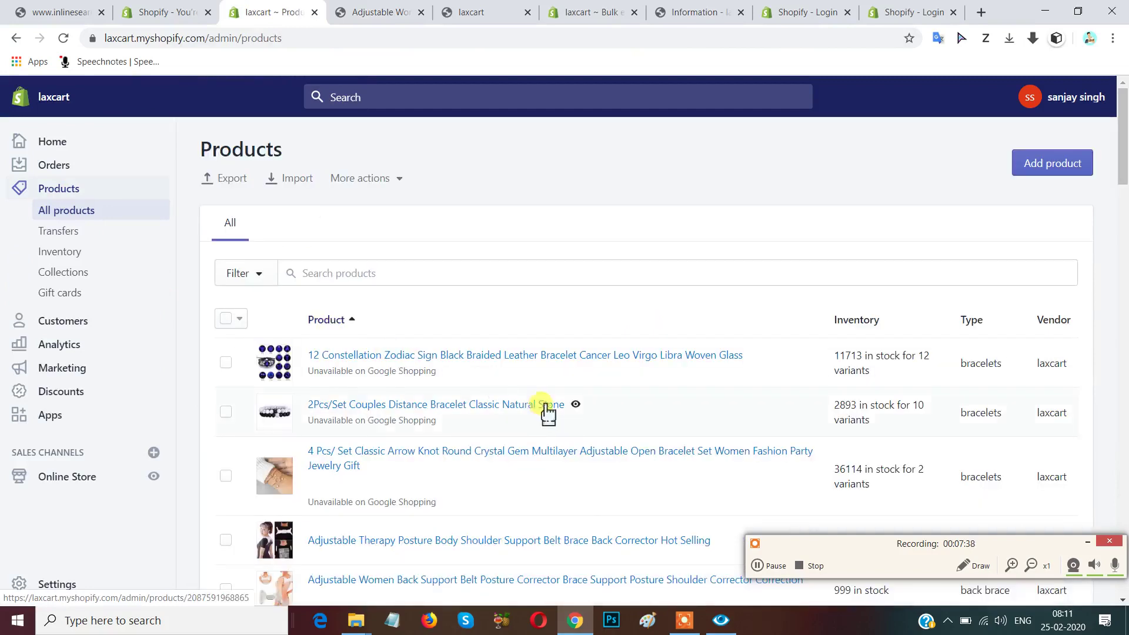
scroll(544, 405, down, 1)
scroll(544, 411, down, 1)
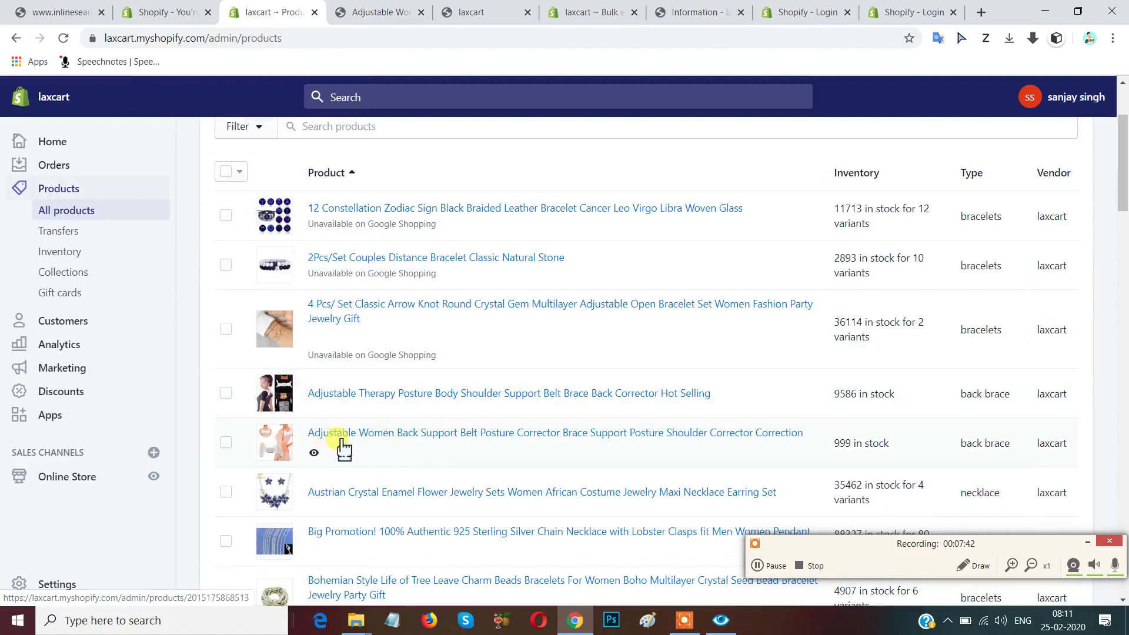
click(225, 442)
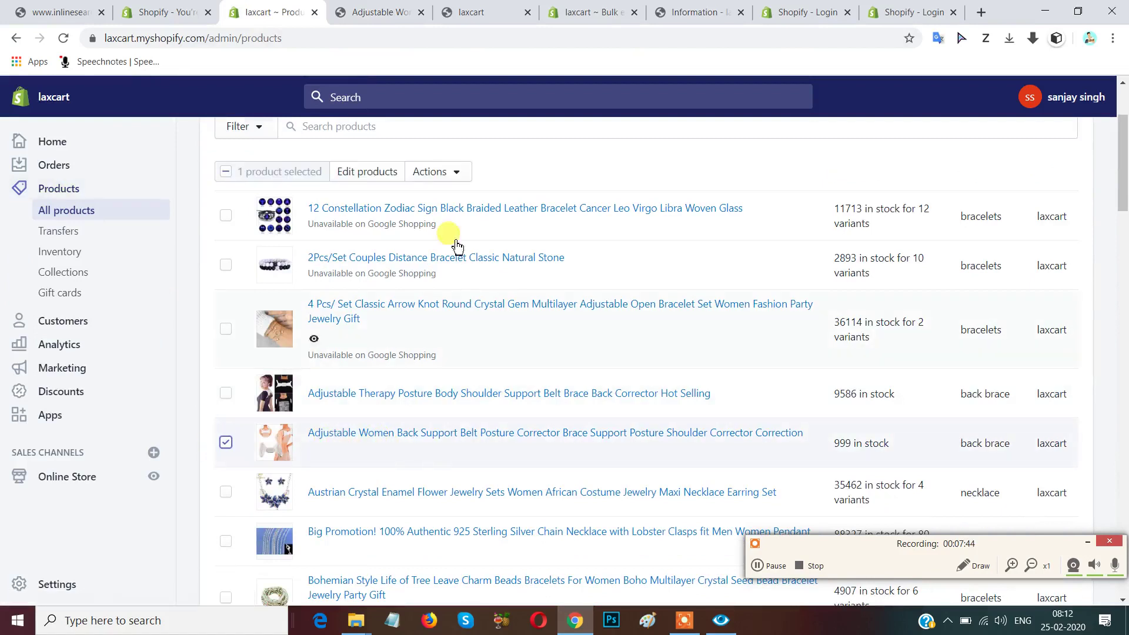
click(374, 172)
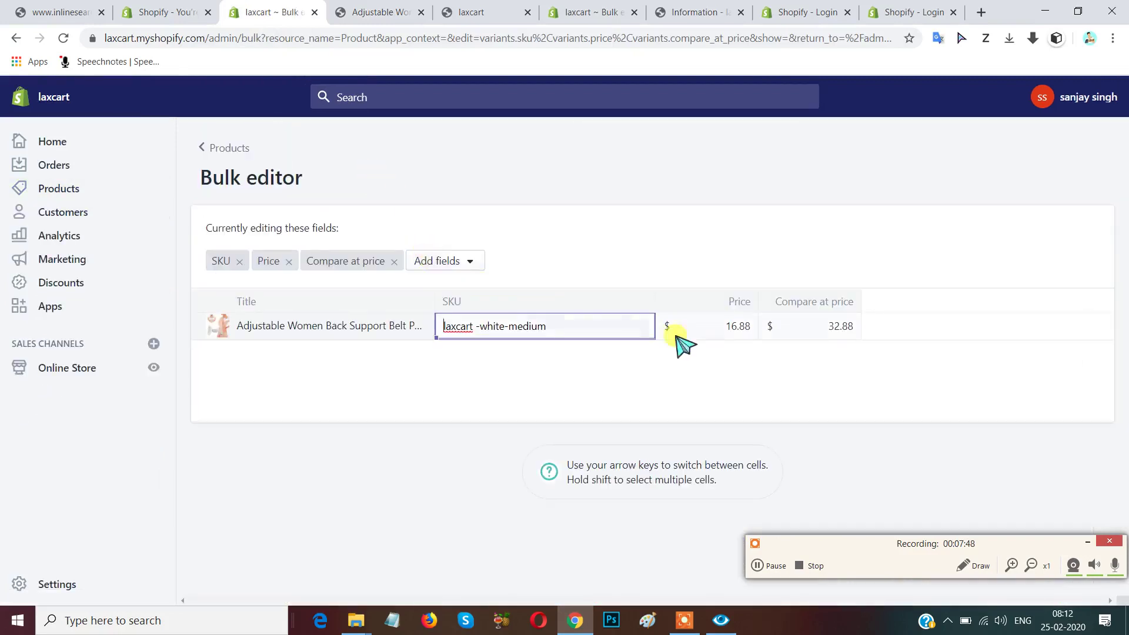
Set the price of the Adjustable Women Back Support Belt to 20.88 in the bulk editor.
click(742, 339)
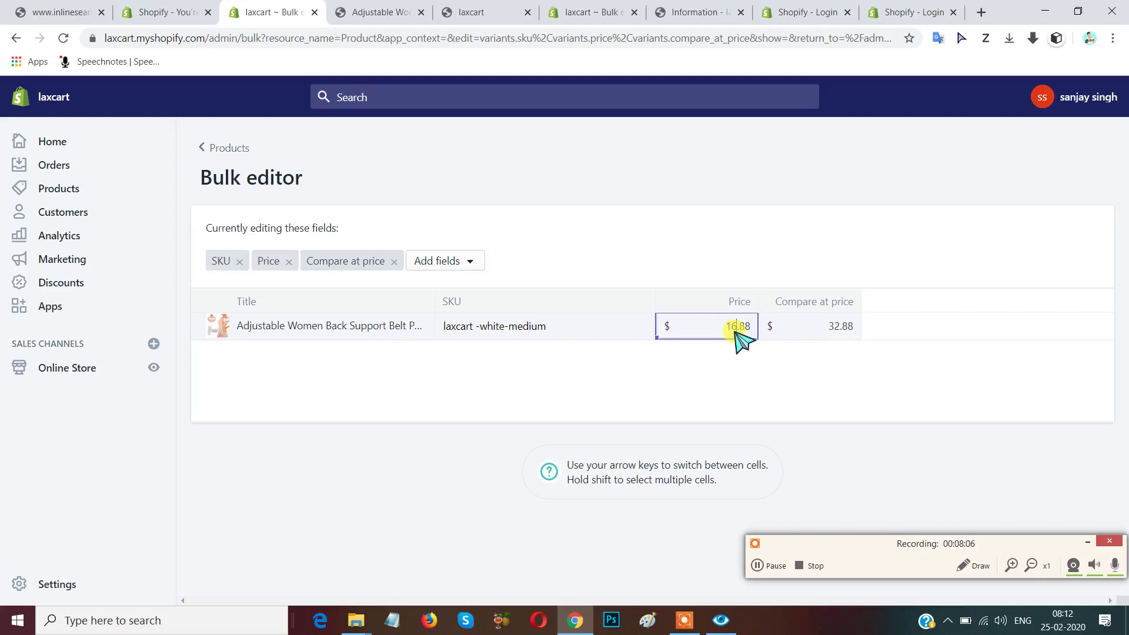
key(BackSpace)
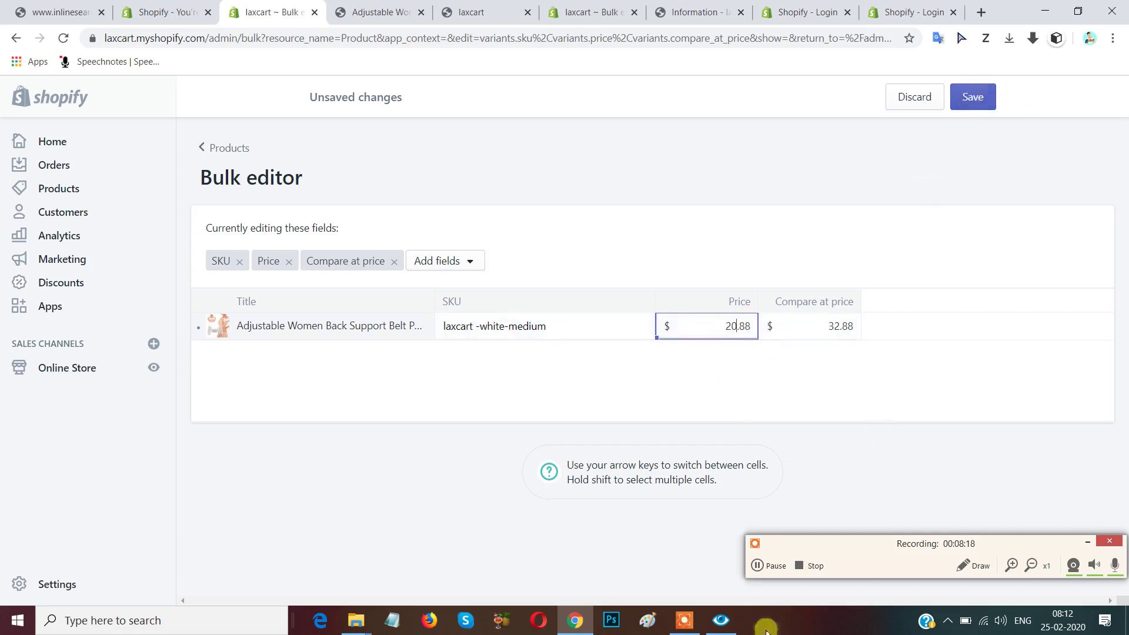
click(971, 566)
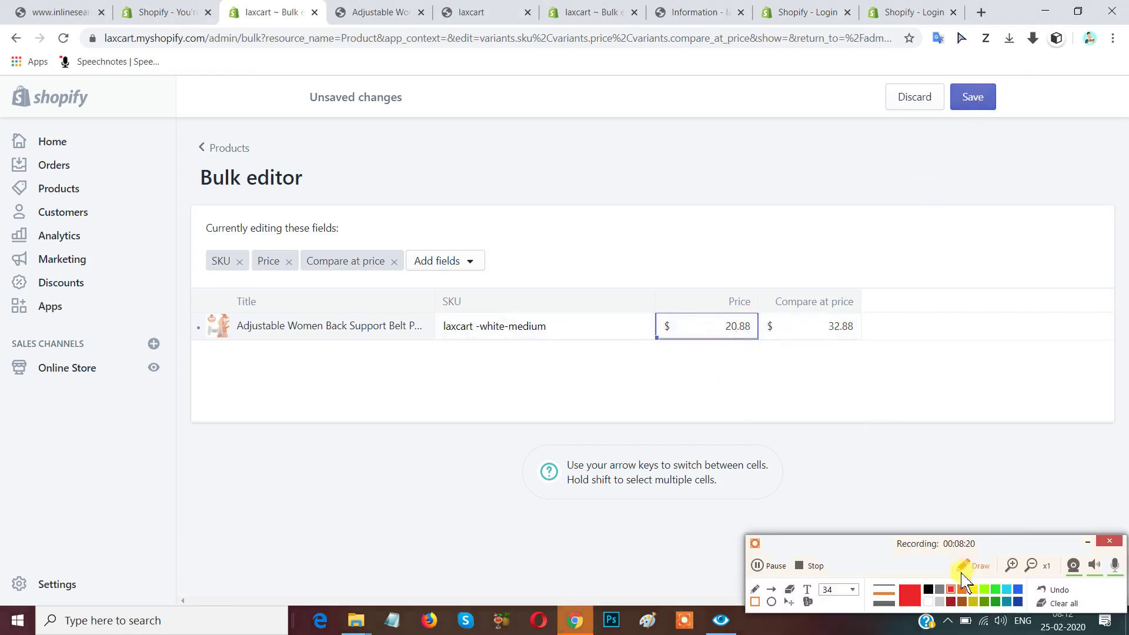
Save the Adjustable Women Back Support Belt's edited price in the bulk editor.
mouse_move(937, 68)
mouse_down()
mouse_move(960, 116)
mouse_move(997, 142)
mouse_move(1018, 139)
mouse_move(1012, 130)
mouse_up()
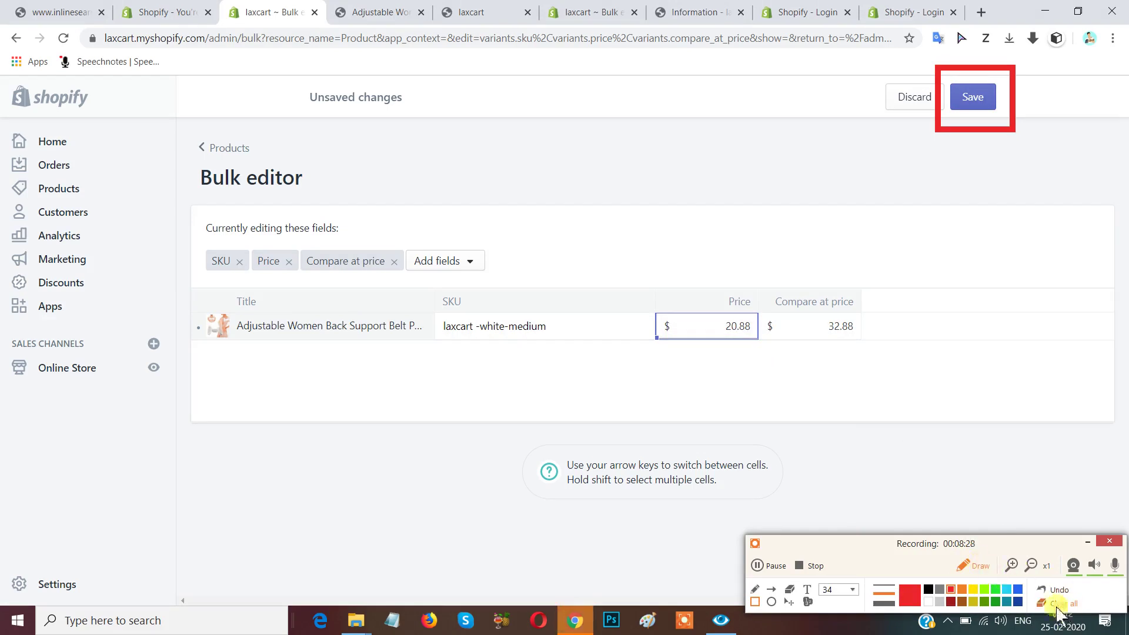
click(1058, 603)
click(977, 567)
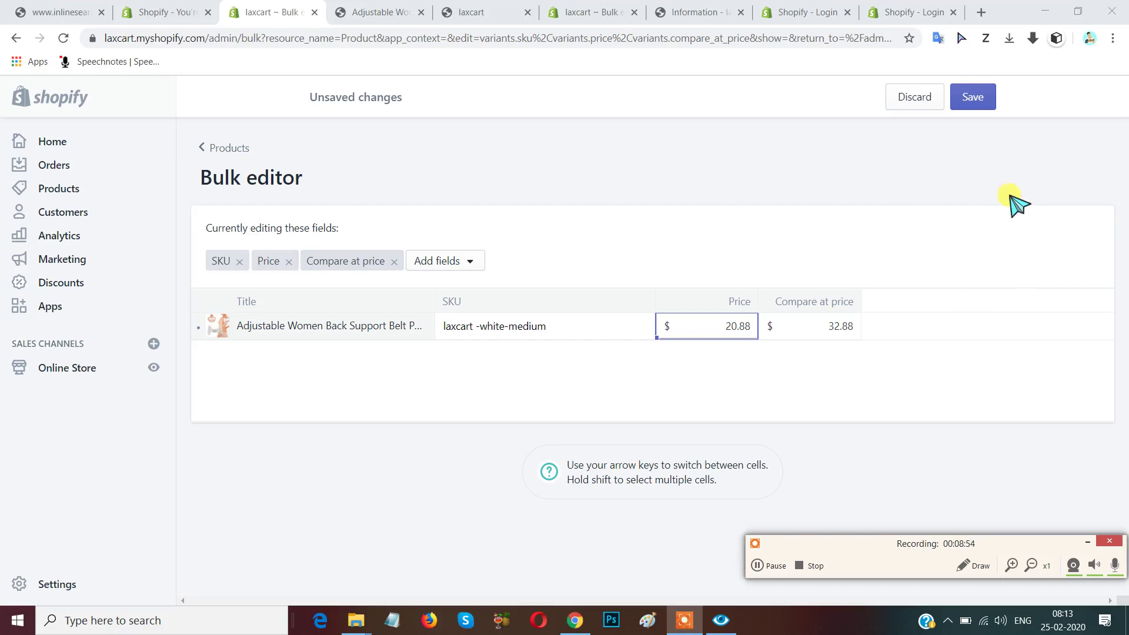
click(975, 99)
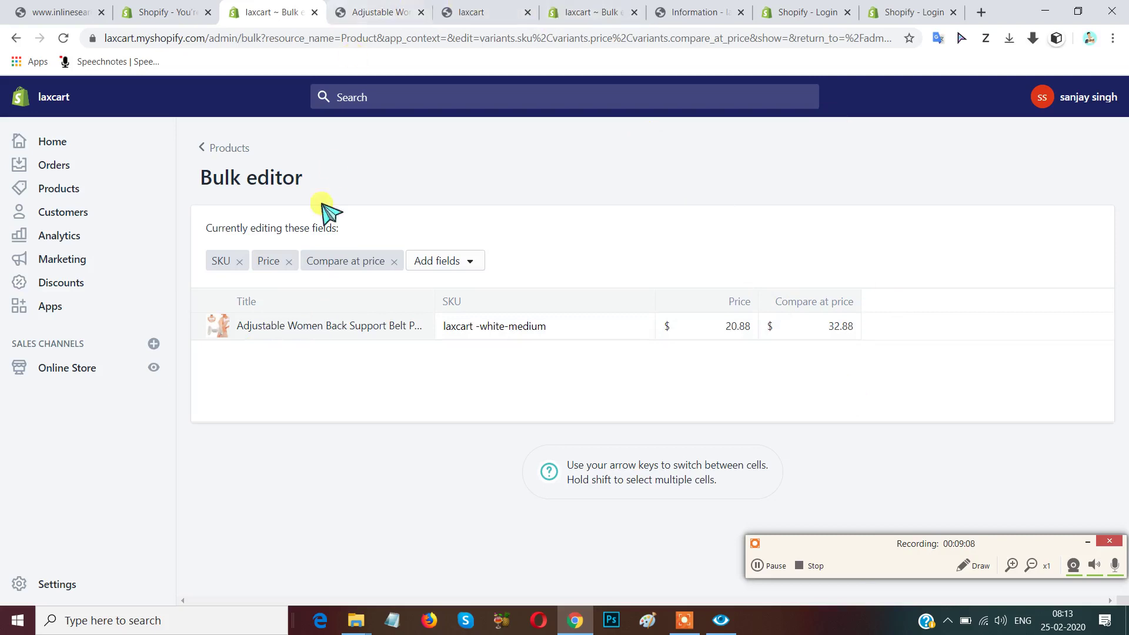
Copy the belt's title from the bulk editor and search the laxcart storefront for "Adjustable Women Back Support Belt P".
drag(238, 327, 416, 330)
right_click(382, 328)
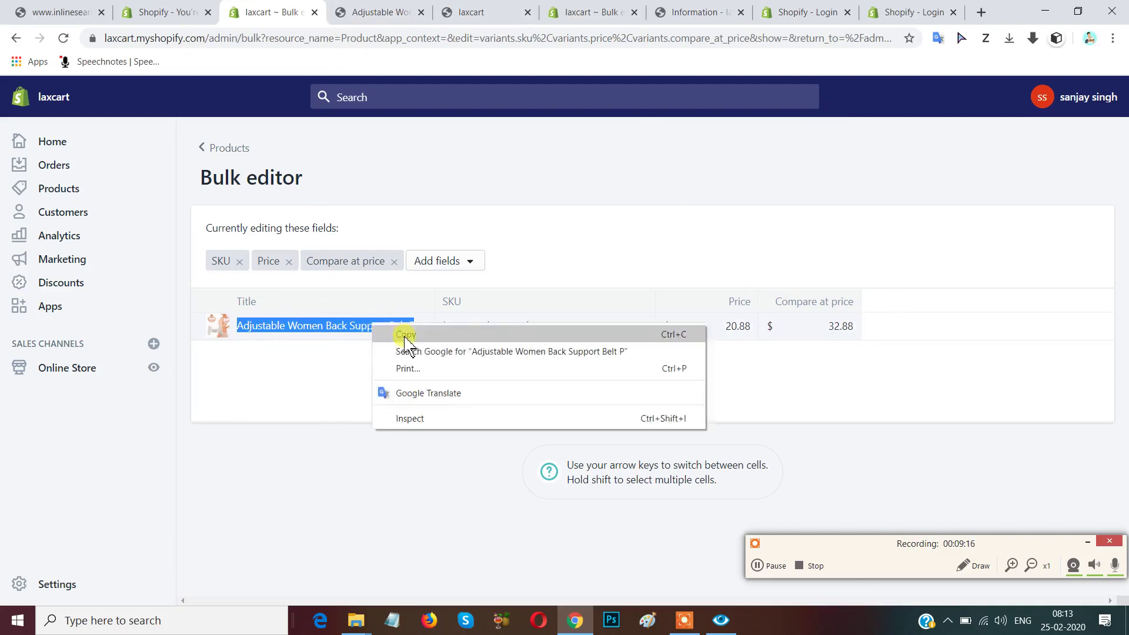
click(403, 333)
click(471, 13)
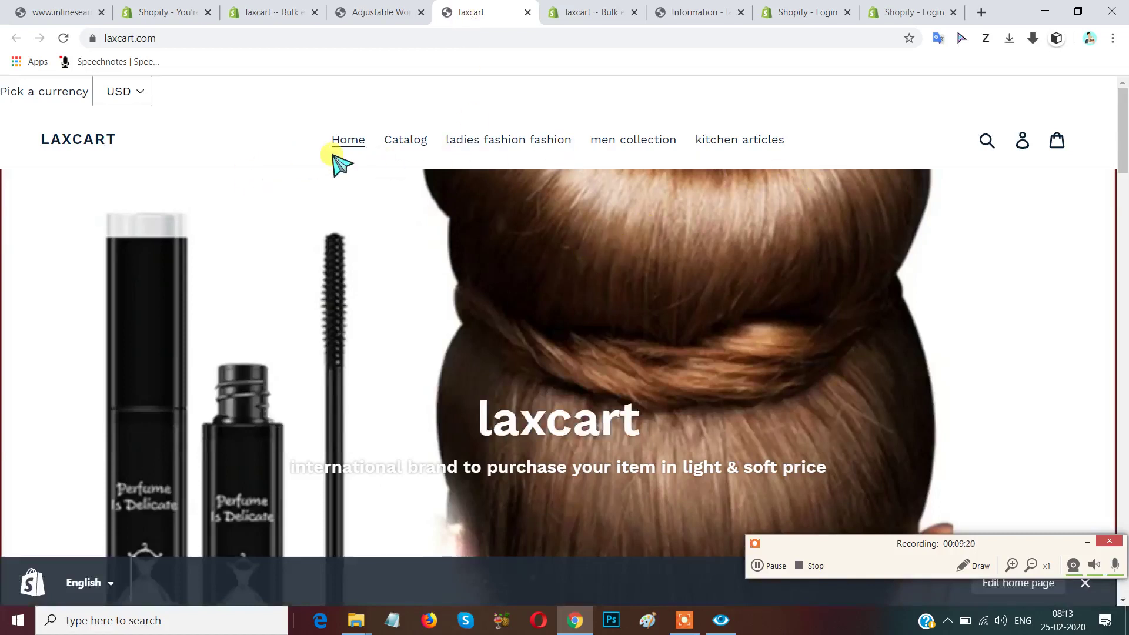
scroll(347, 162, down, 1)
scroll(345, 159, up, 1)
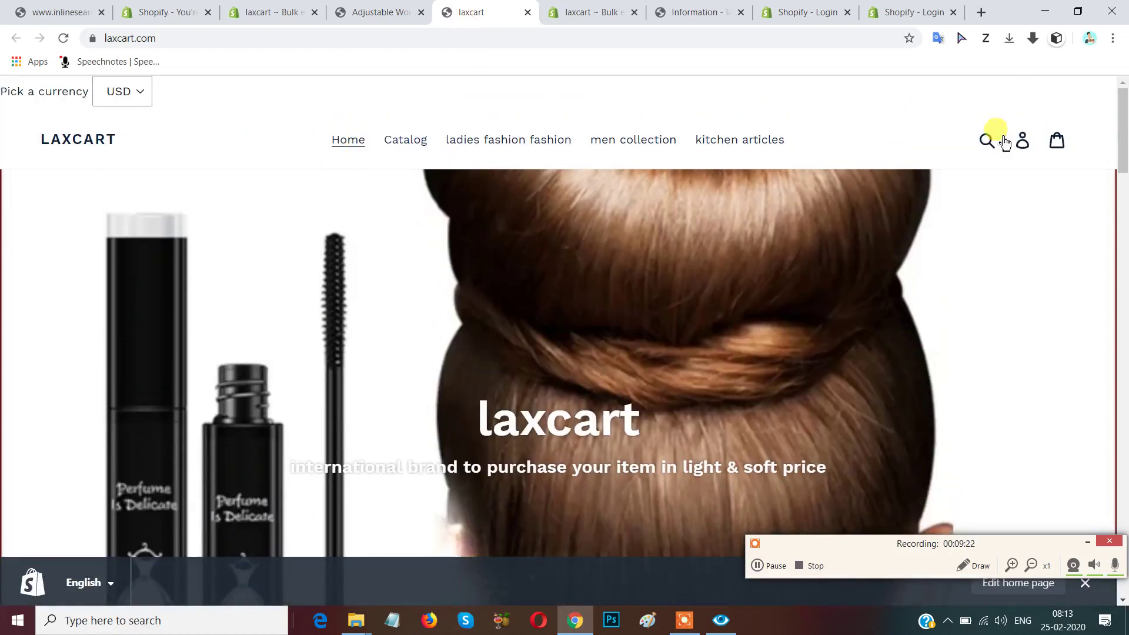
click(987, 147)
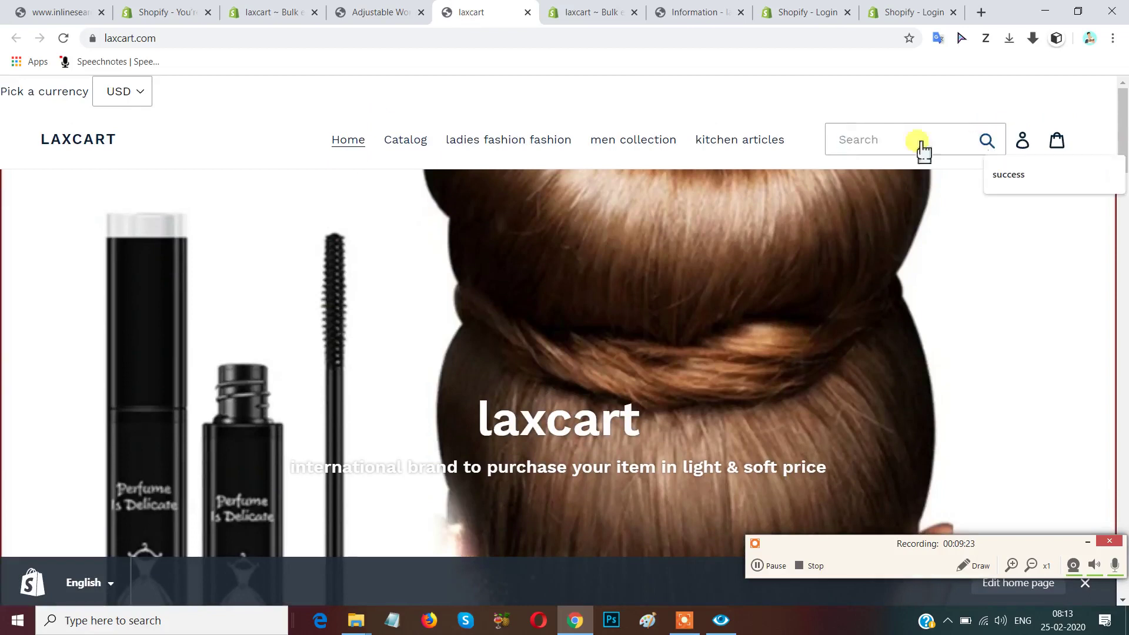
right_click(881, 139)
click(915, 252)
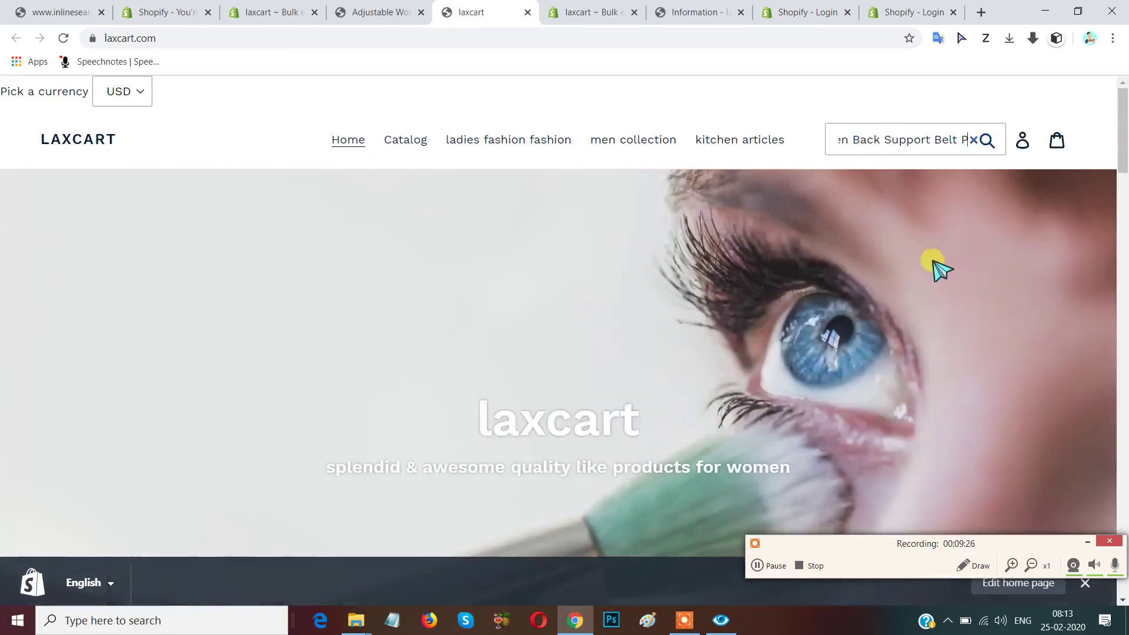
key(Return)
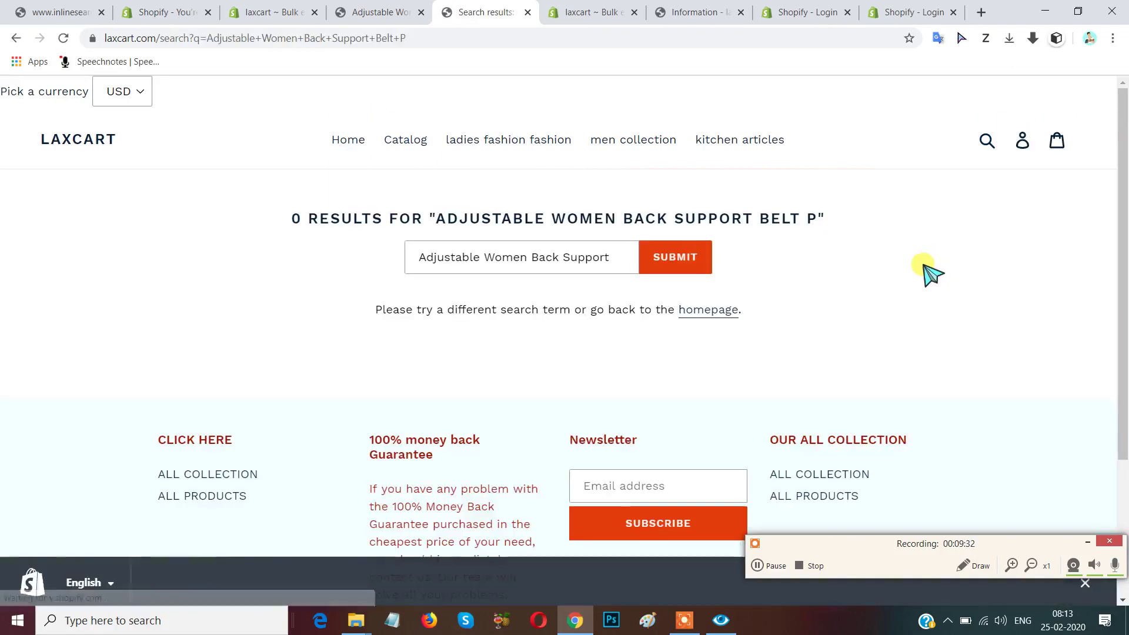
scroll(932, 274, down, 3)
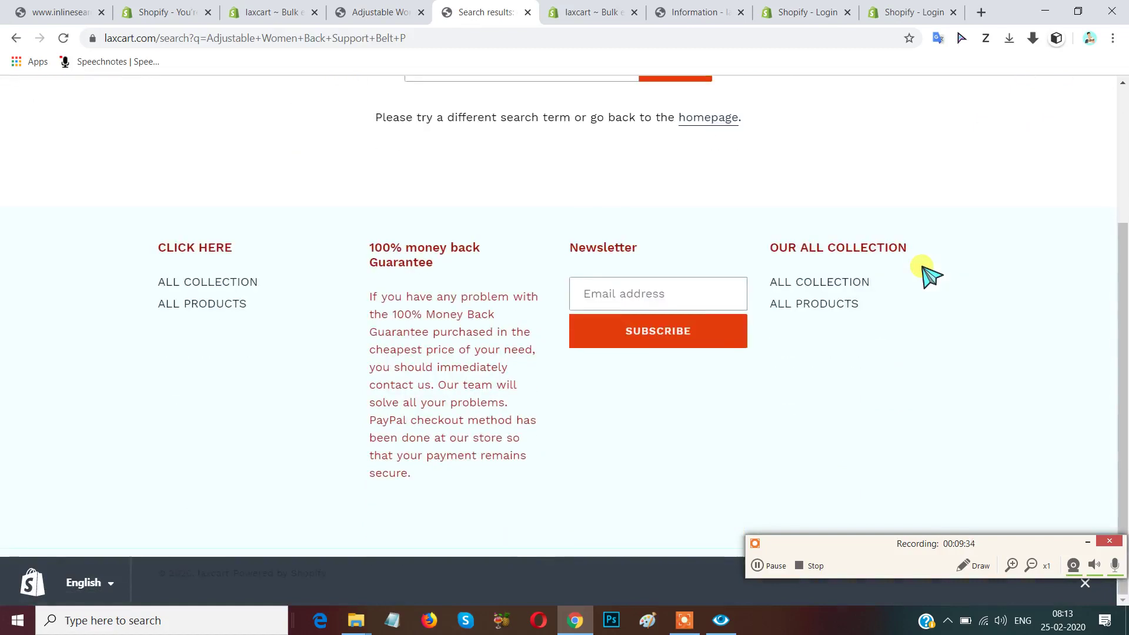
scroll(932, 273, up, 3)
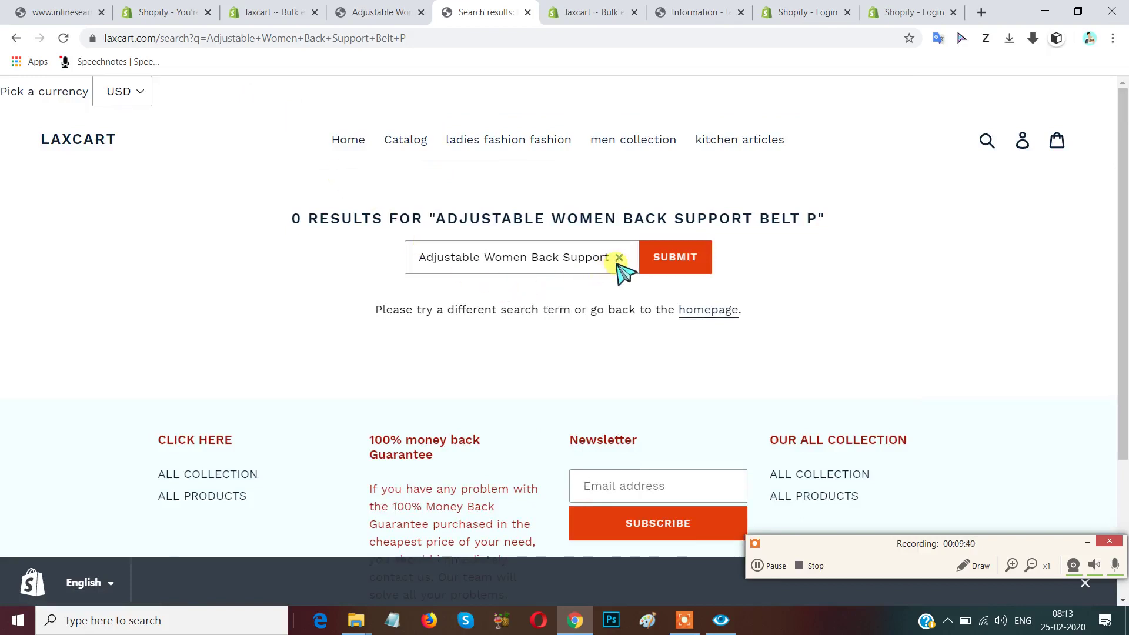
Search the storefront with the shortened title "ADJUSTABLE WOMEN BACK SUPPORT BELT" and open the matching product page.
click(620, 259)
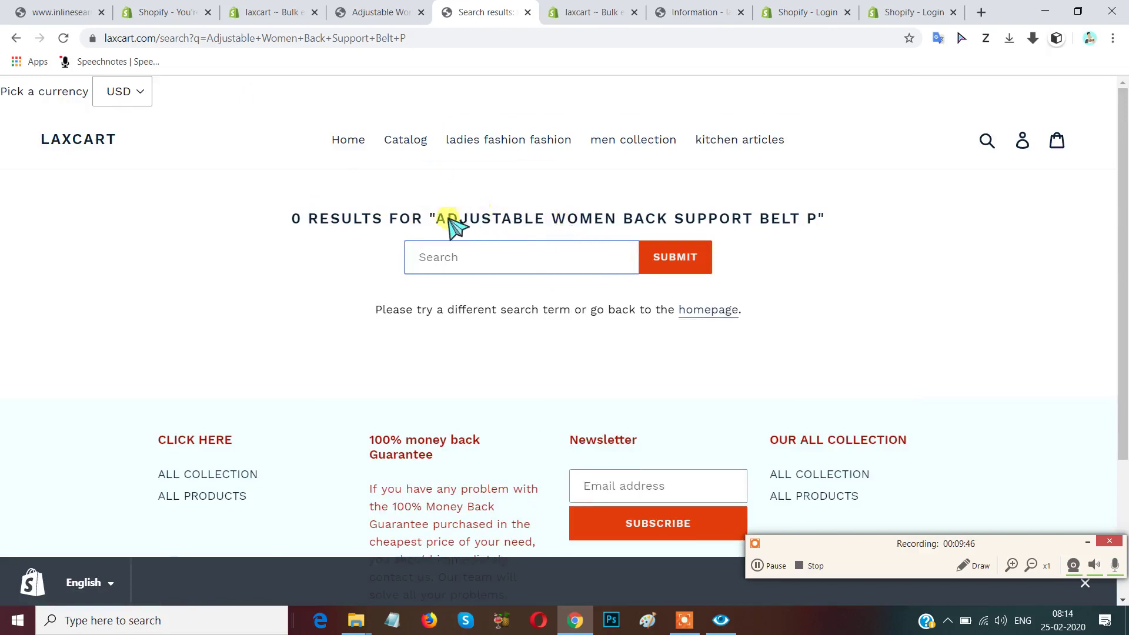
drag(431, 218, 797, 228)
right_click(739, 219)
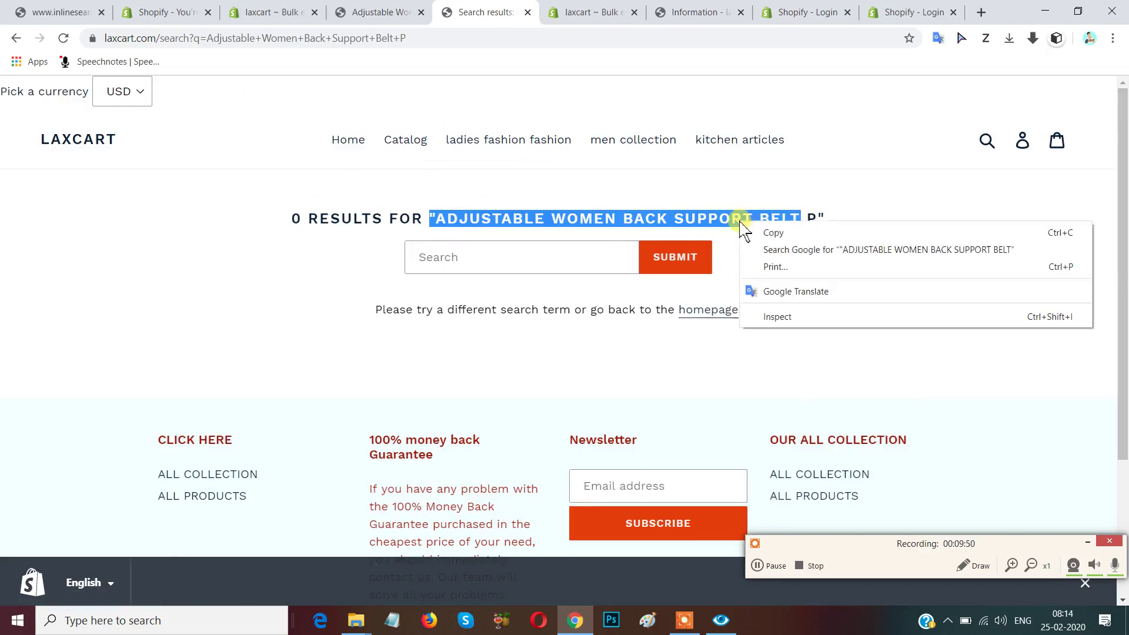
click(764, 233)
click(491, 258)
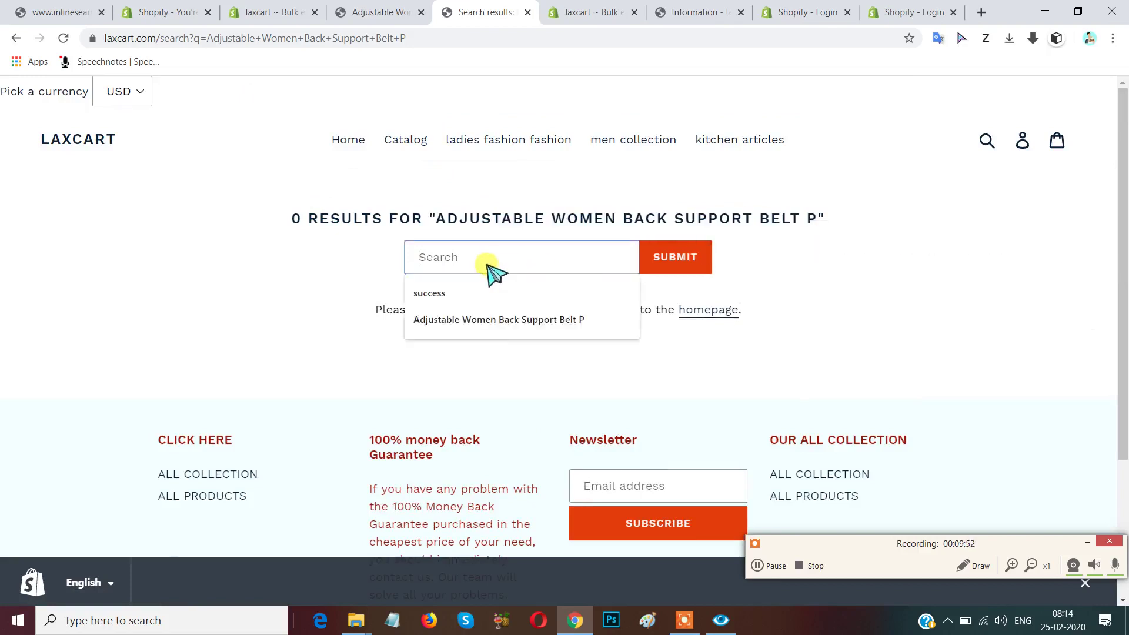
right_click(487, 264)
click(525, 382)
click(660, 258)
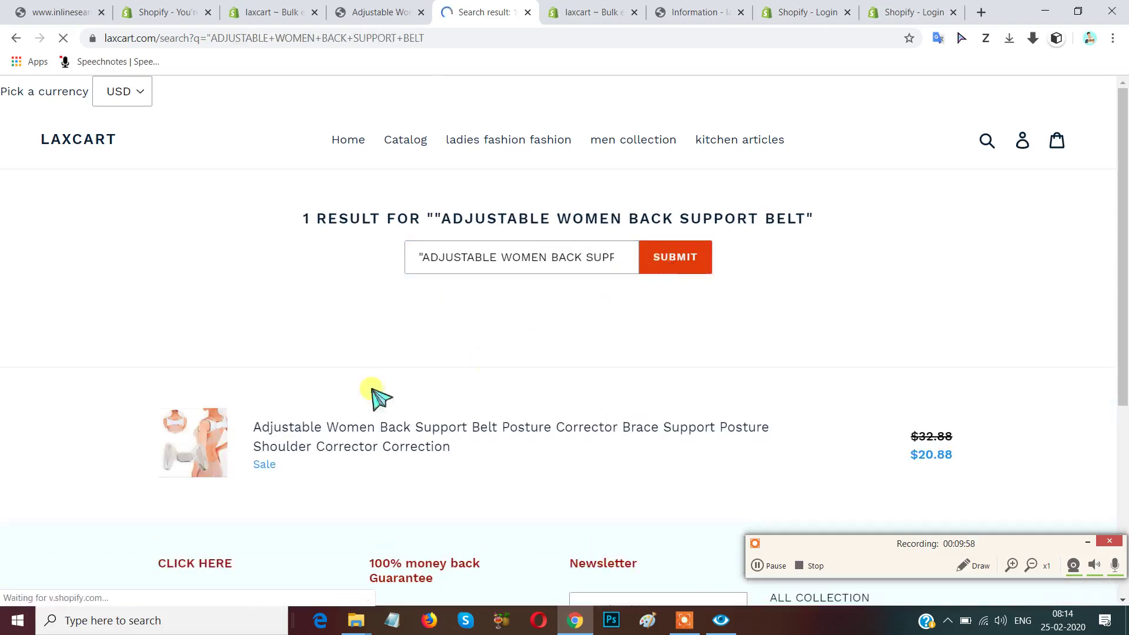
click(324, 433)
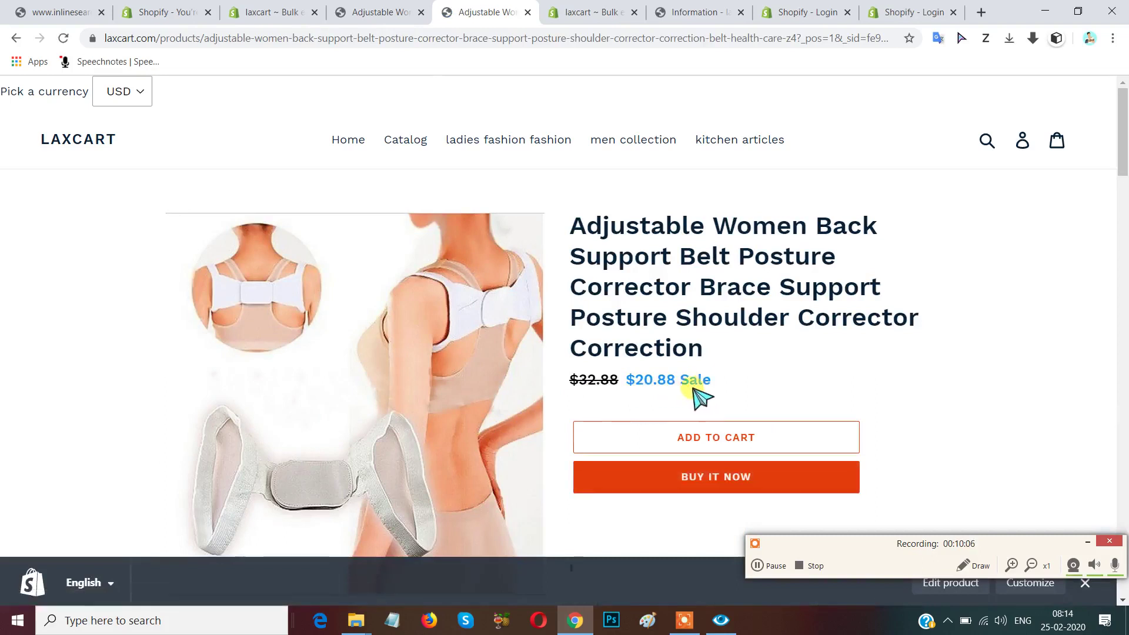
Switch to the belt product page loaded before the price change and examine its sale price.
click(357, 14)
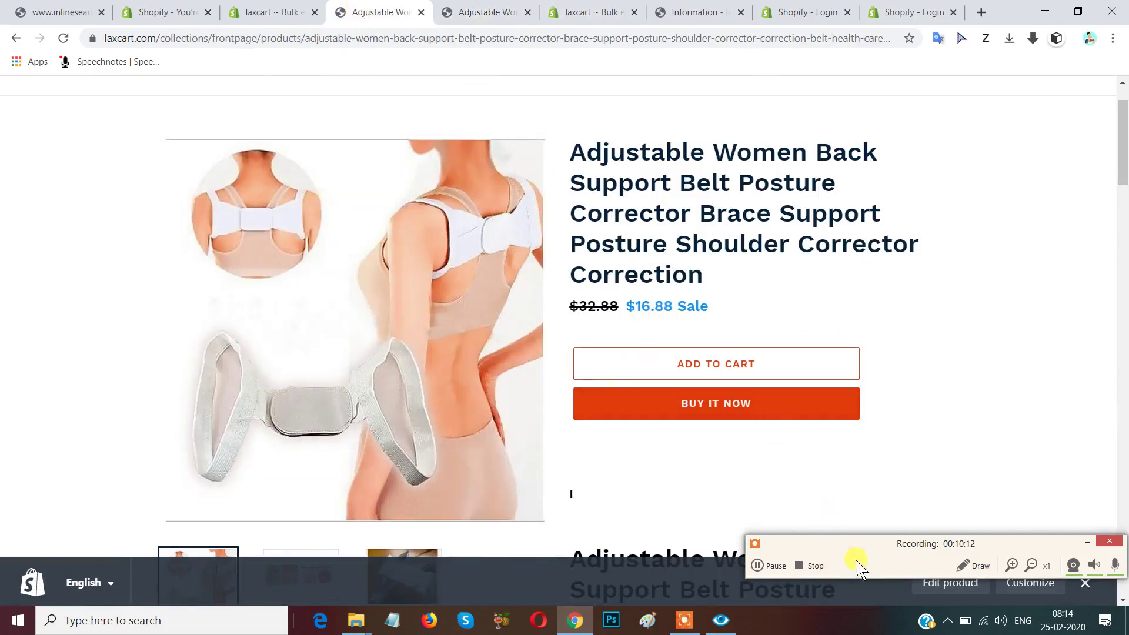
drag(857, 560, 777, 510)
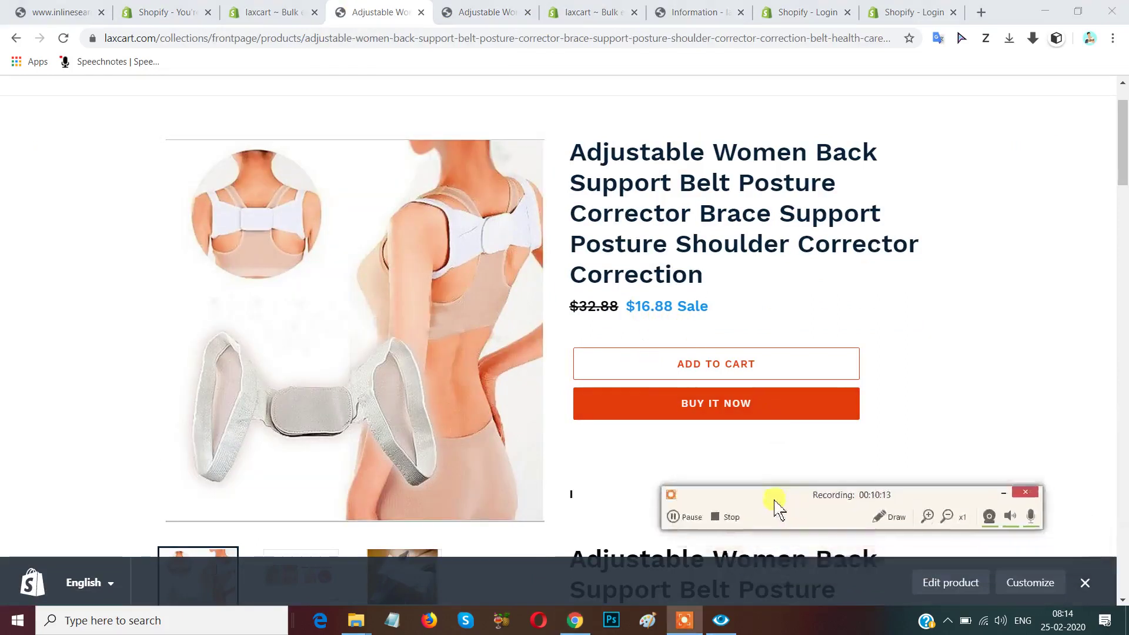
click(878, 520)
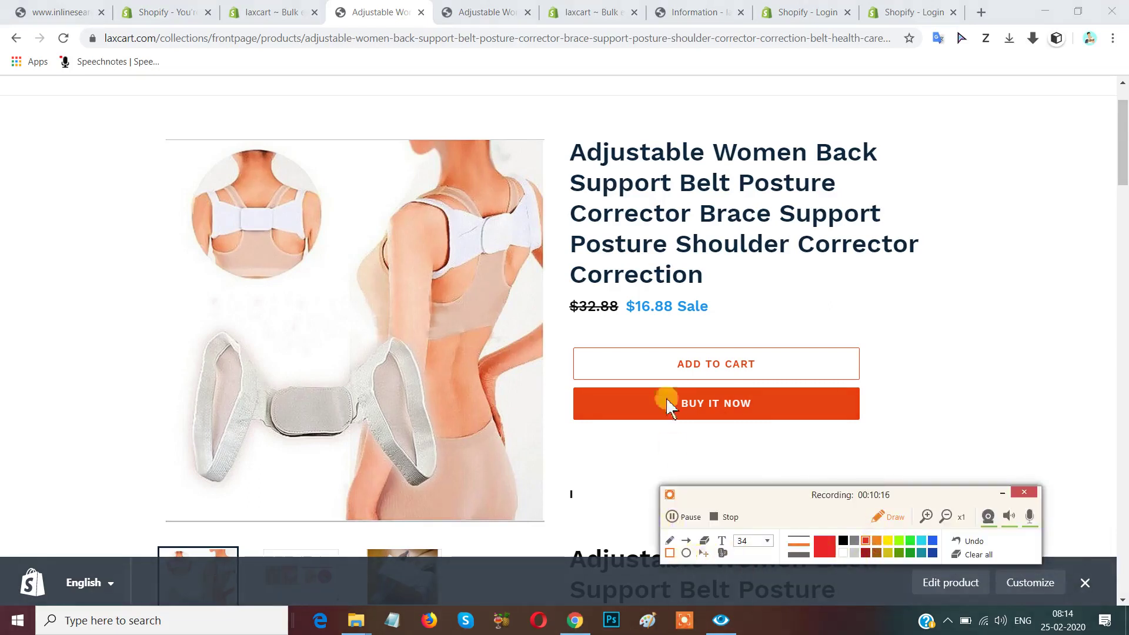
mouse_move(622, 296)
mouse_down()
mouse_move(666, 330)
mouse_move(721, 329)
mouse_up()
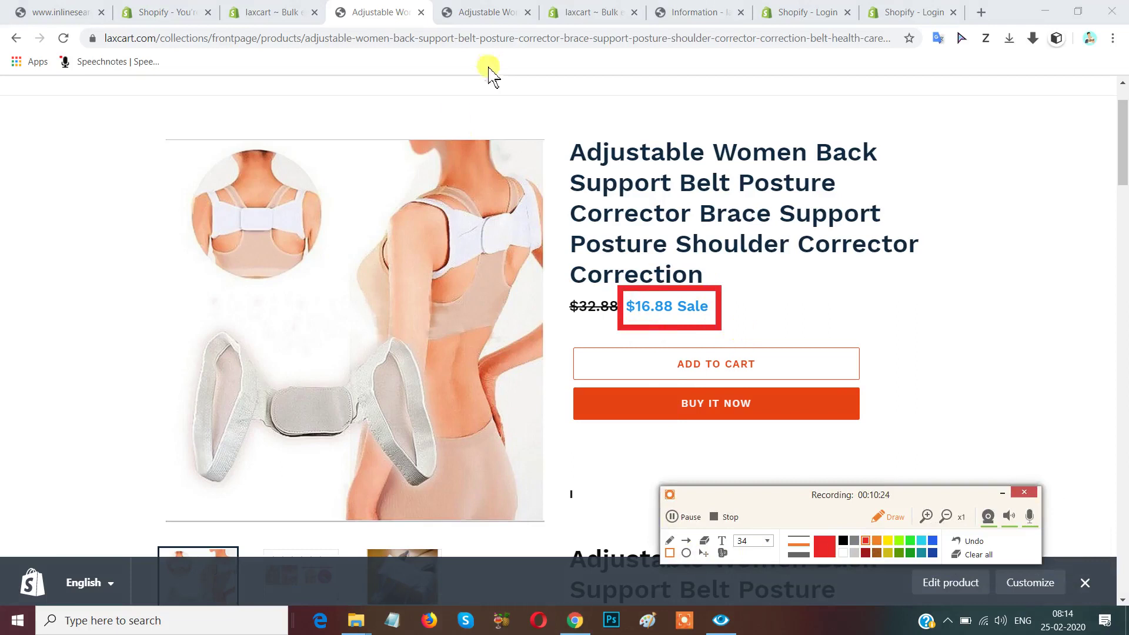
click(492, 9)
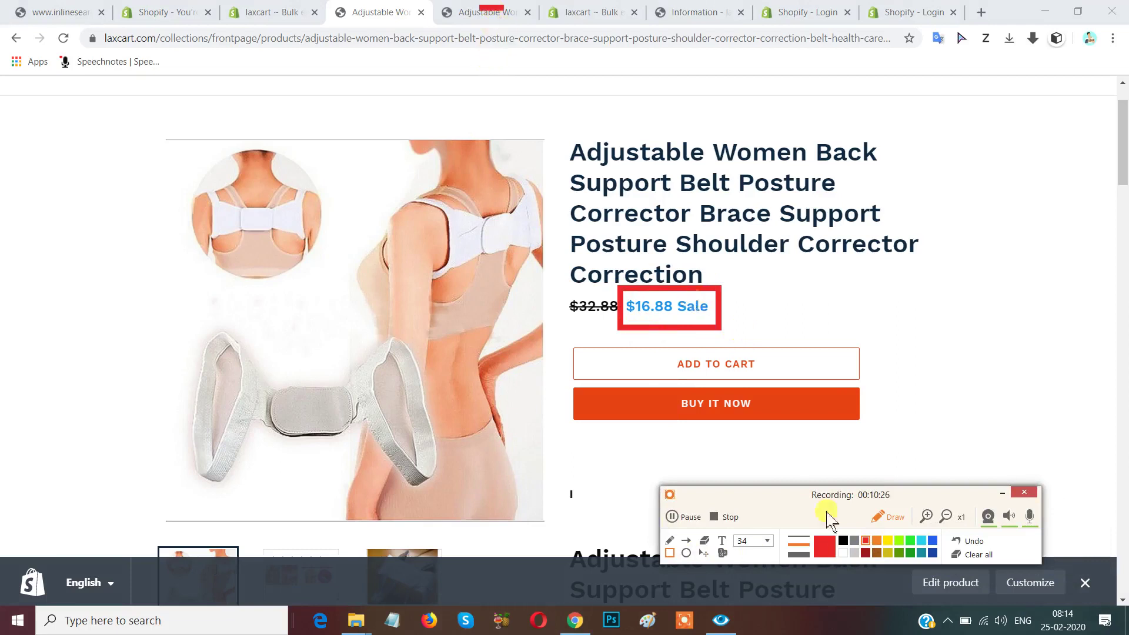
click(972, 555)
click(969, 543)
click(969, 542)
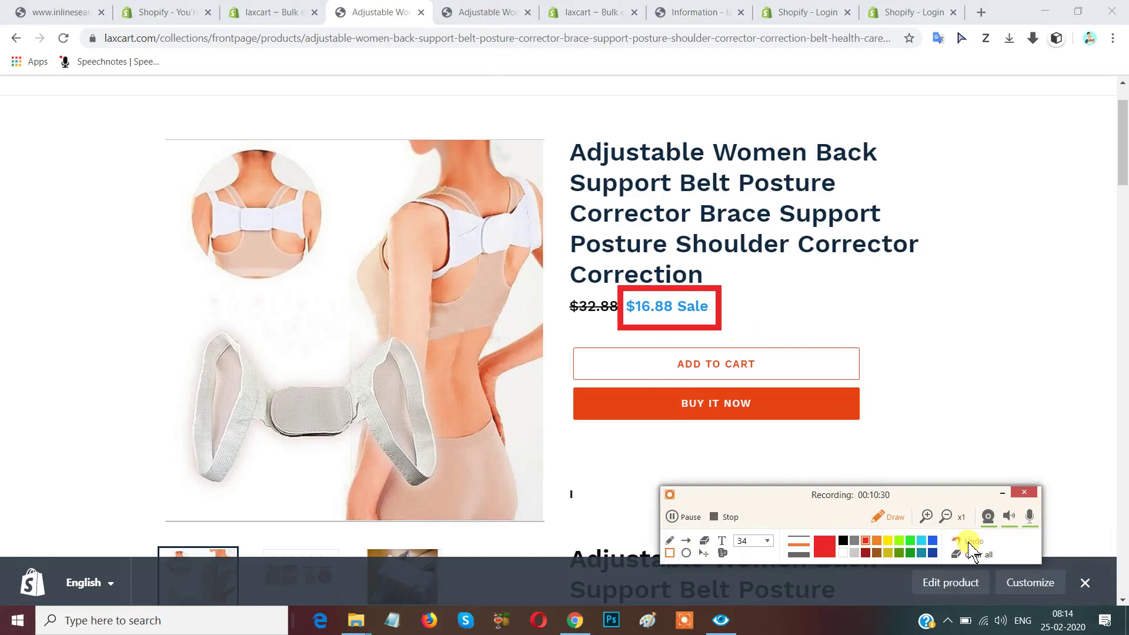
click(970, 554)
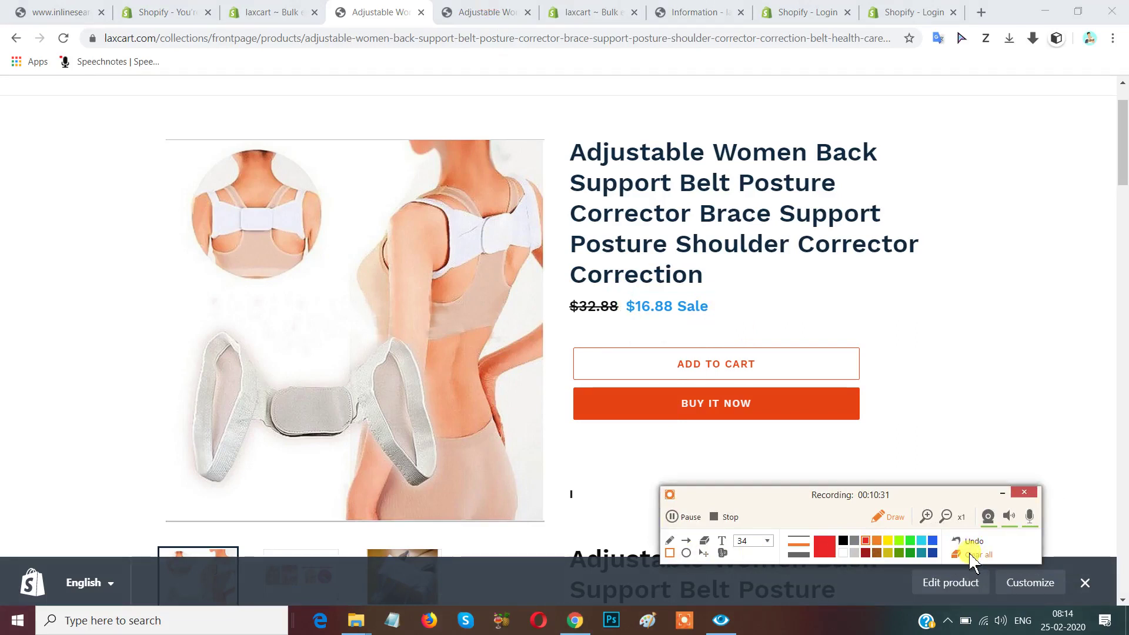
click(882, 517)
Compare the sale price on the newly loaded belt product page with the one on the earlier-loaded page.
key(ctrl+Tab)
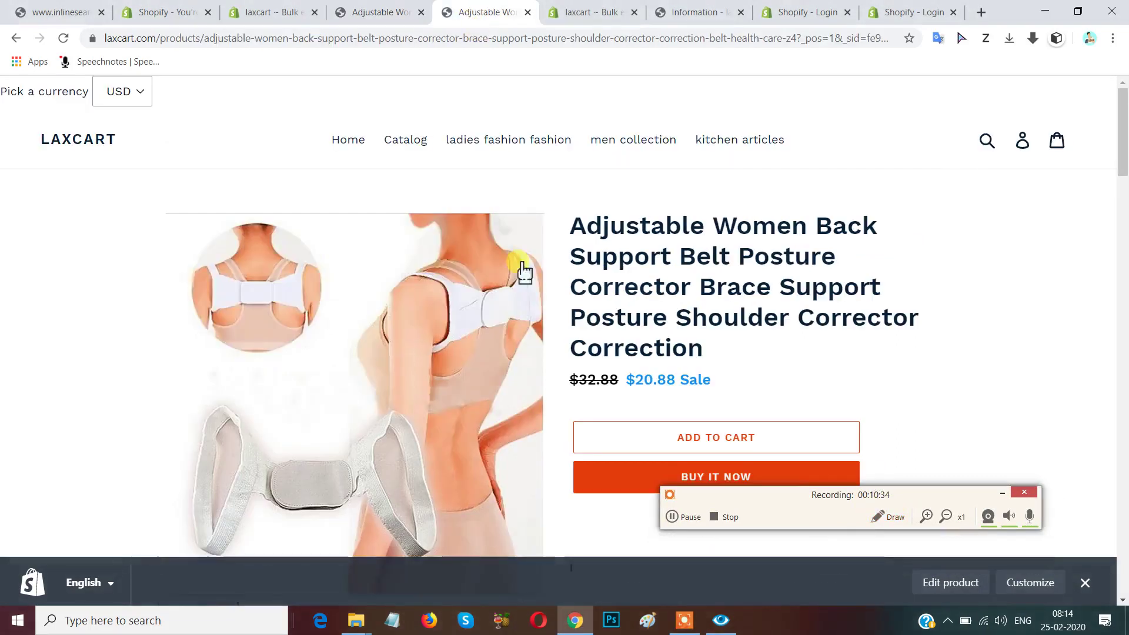
click(883, 517)
mouse_move(619, 364)
mouse_down()
mouse_move(635, 395)
mouse_move(719, 406)
mouse_up()
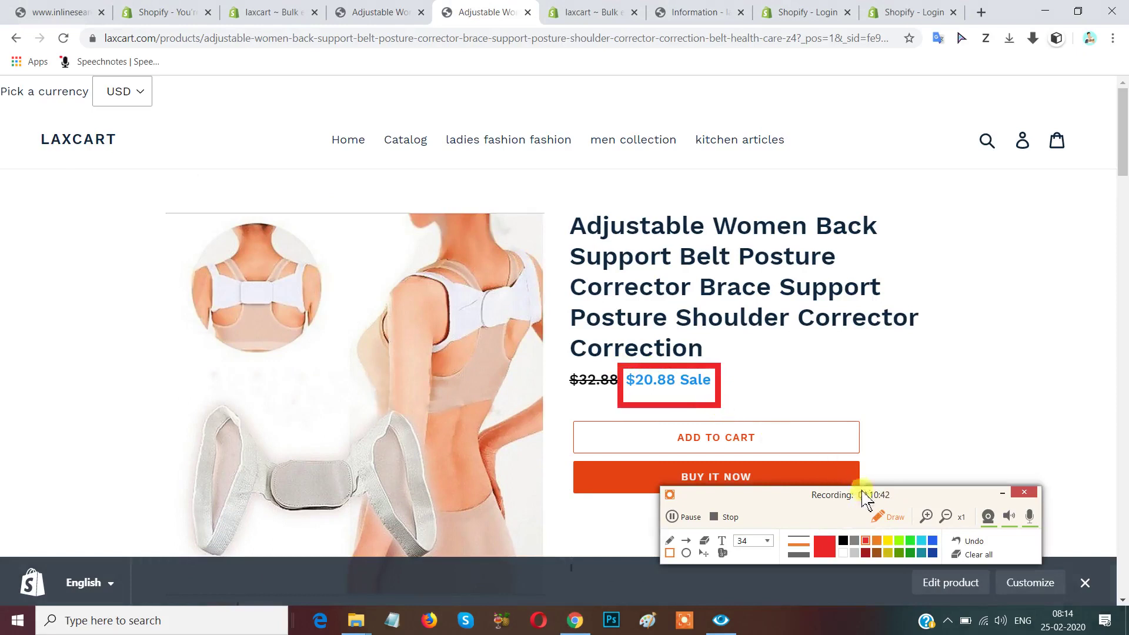
click(886, 517)
click(381, 12)
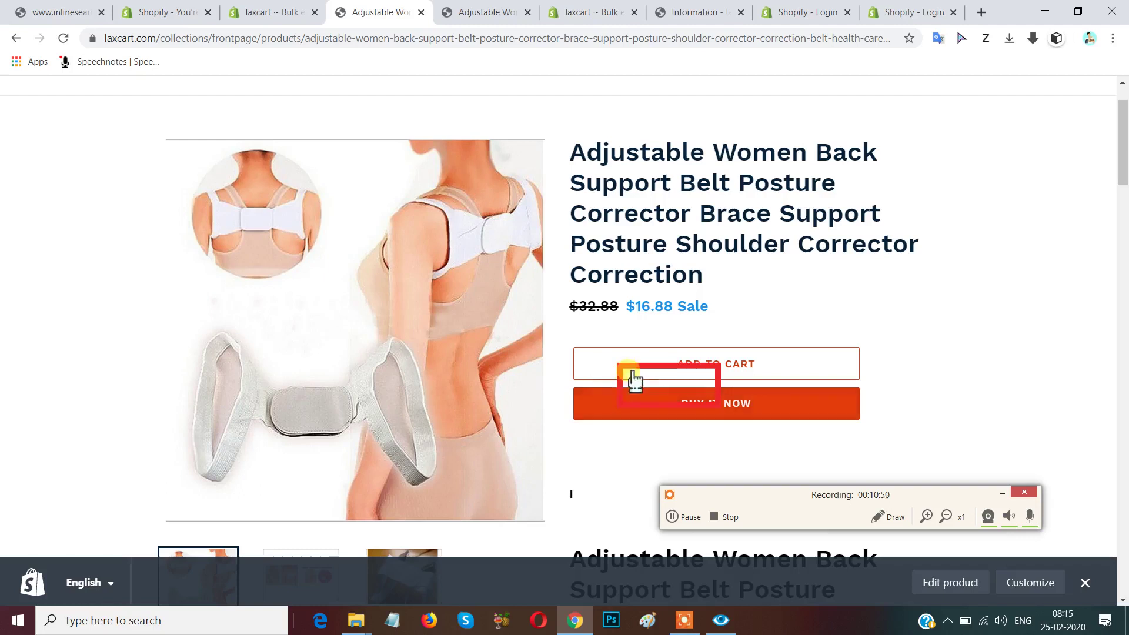
click(888, 518)
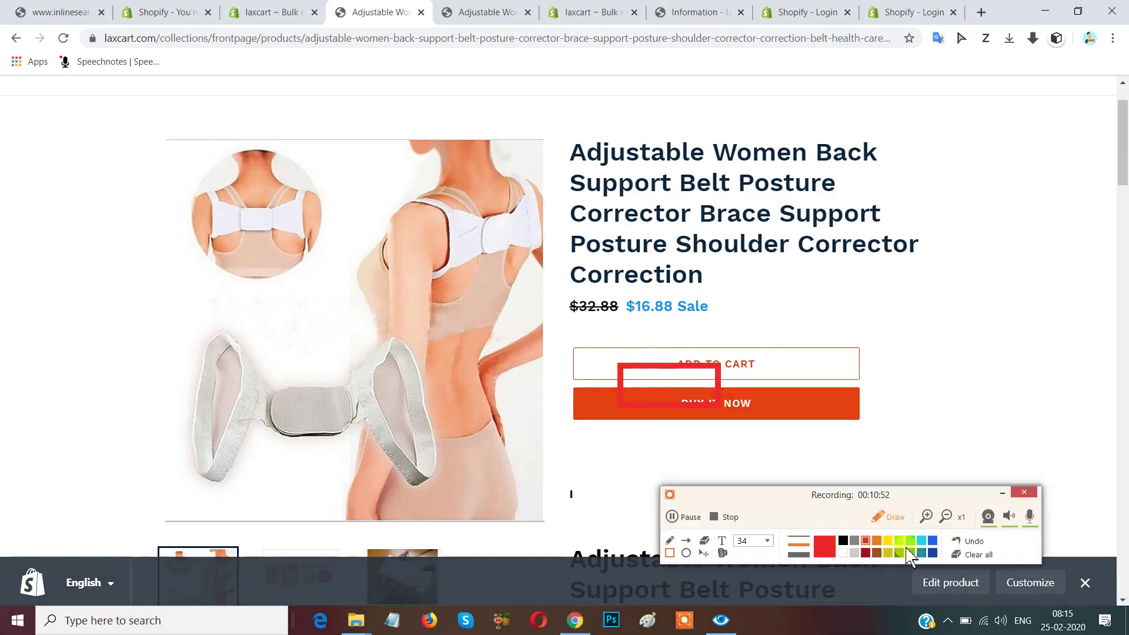
click(968, 541)
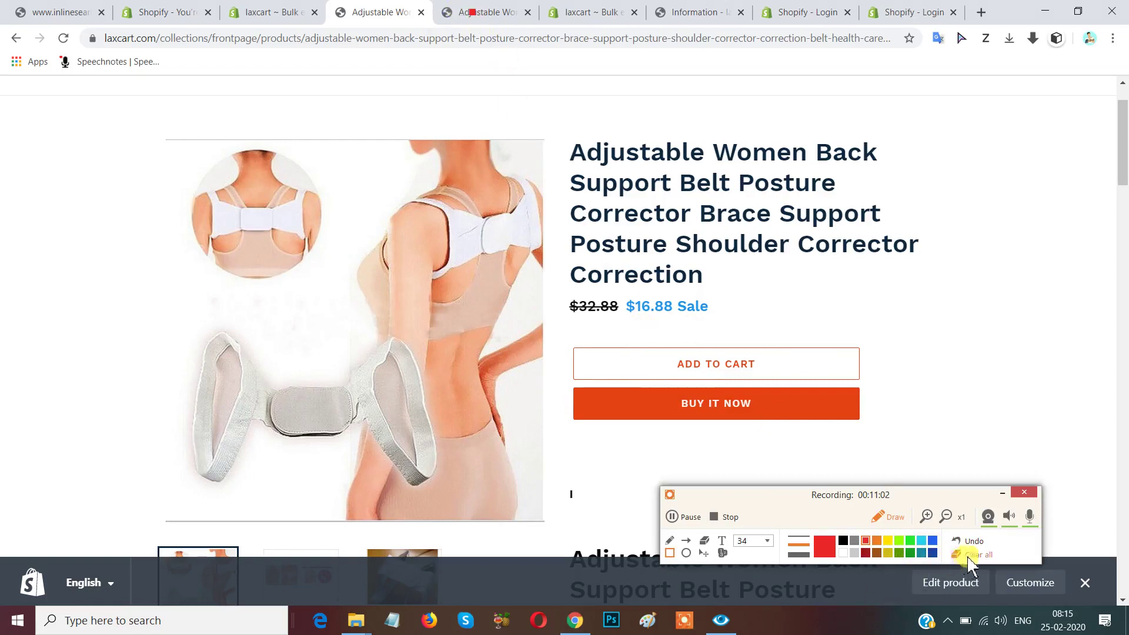
click(889, 517)
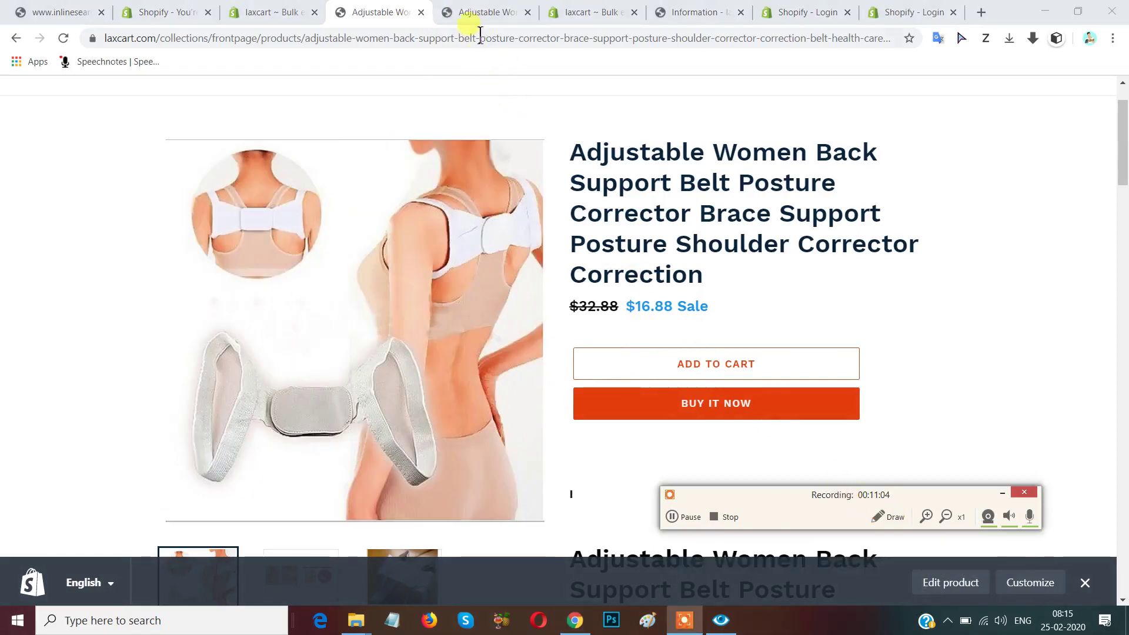
click(466, 14)
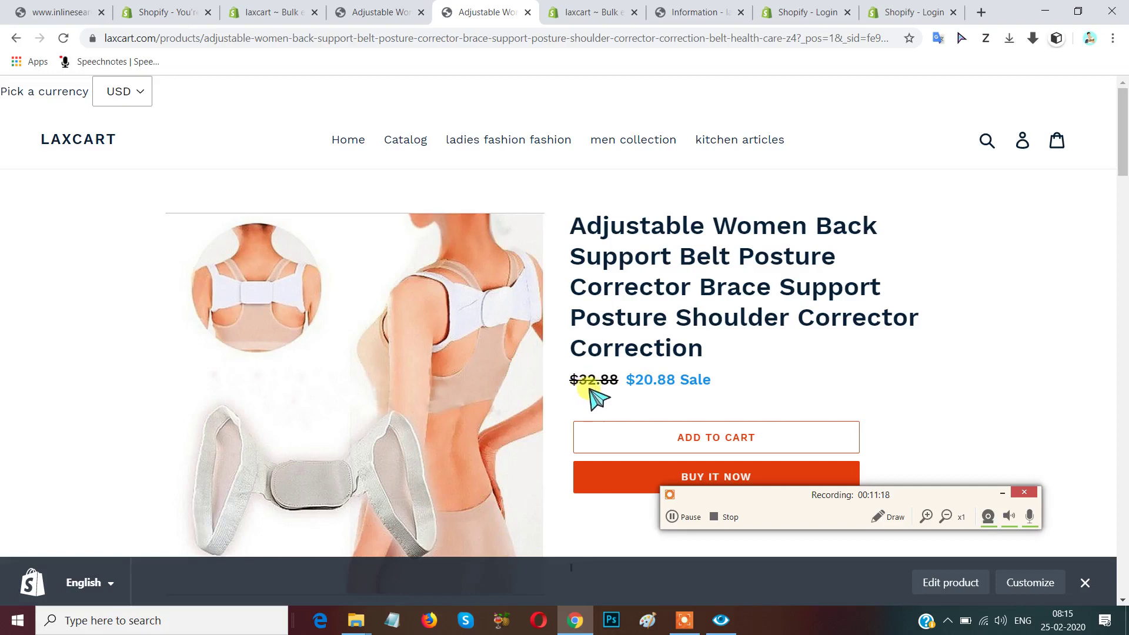
Return to the bulk editor and check the belt's saved value in the Price column.
click(359, 16)
click(261, 17)
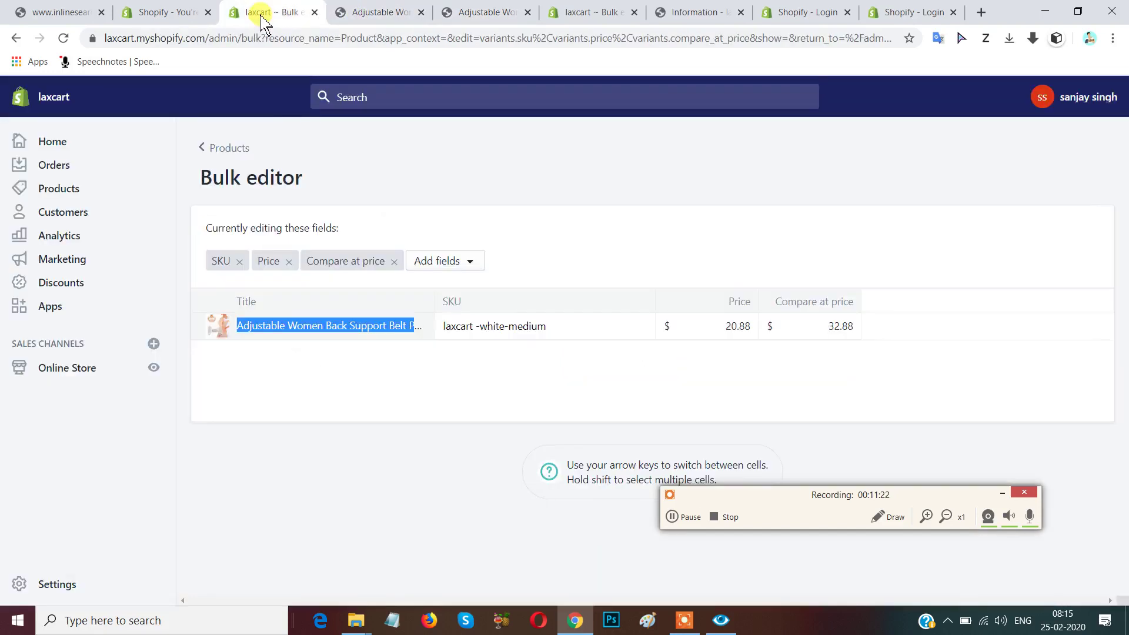
click(171, 14)
click(253, 13)
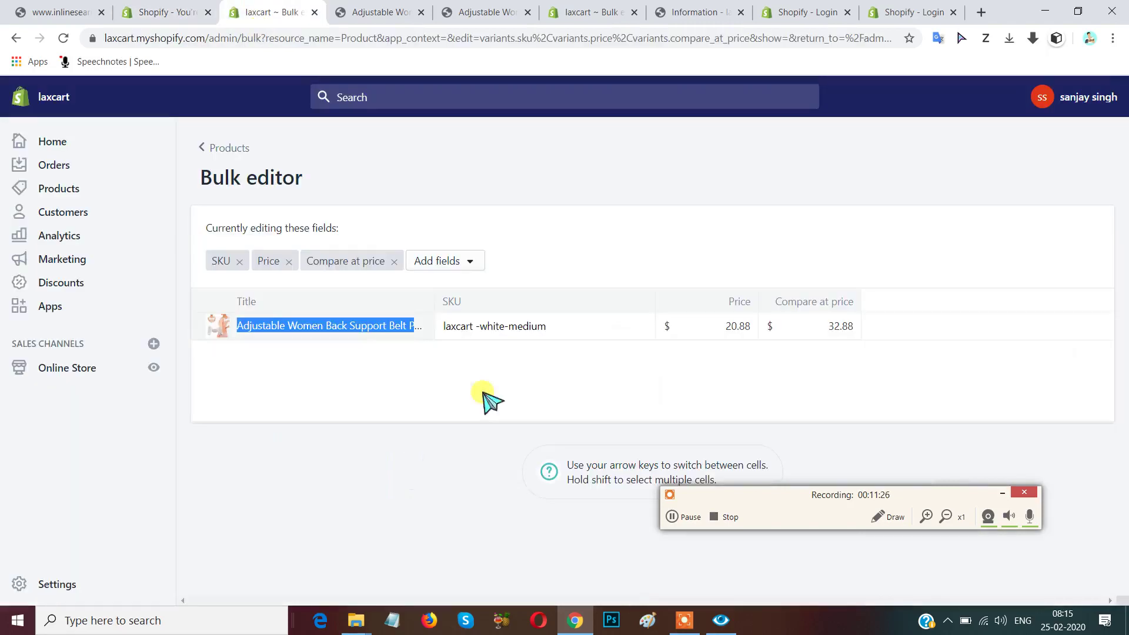
click(575, 394)
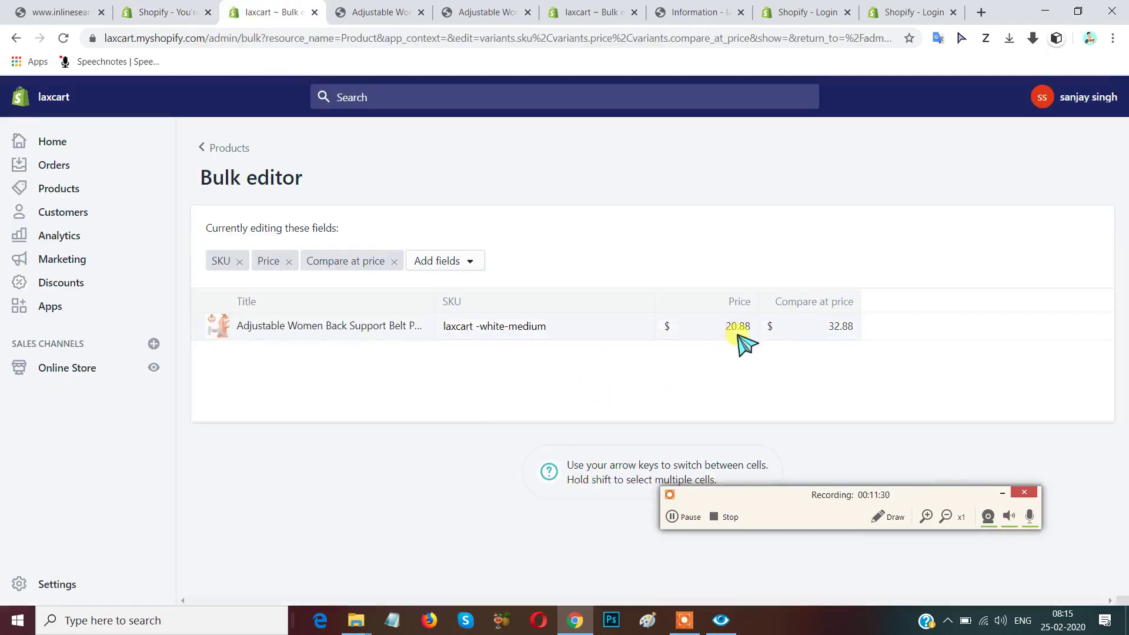
click(888, 517)
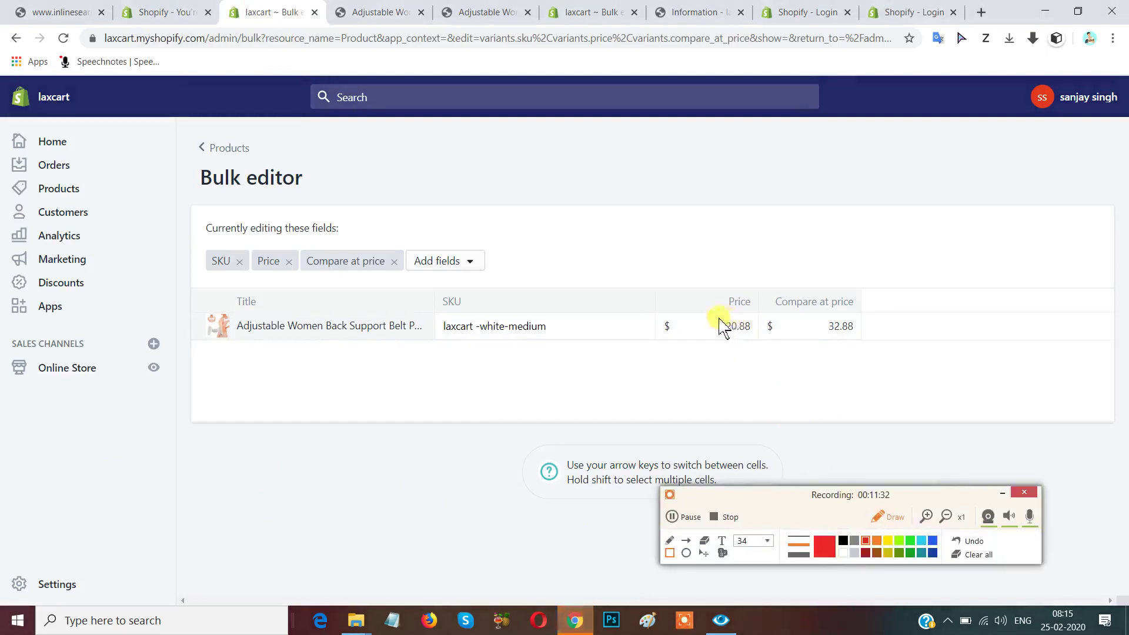
drag(708, 298, 762, 358)
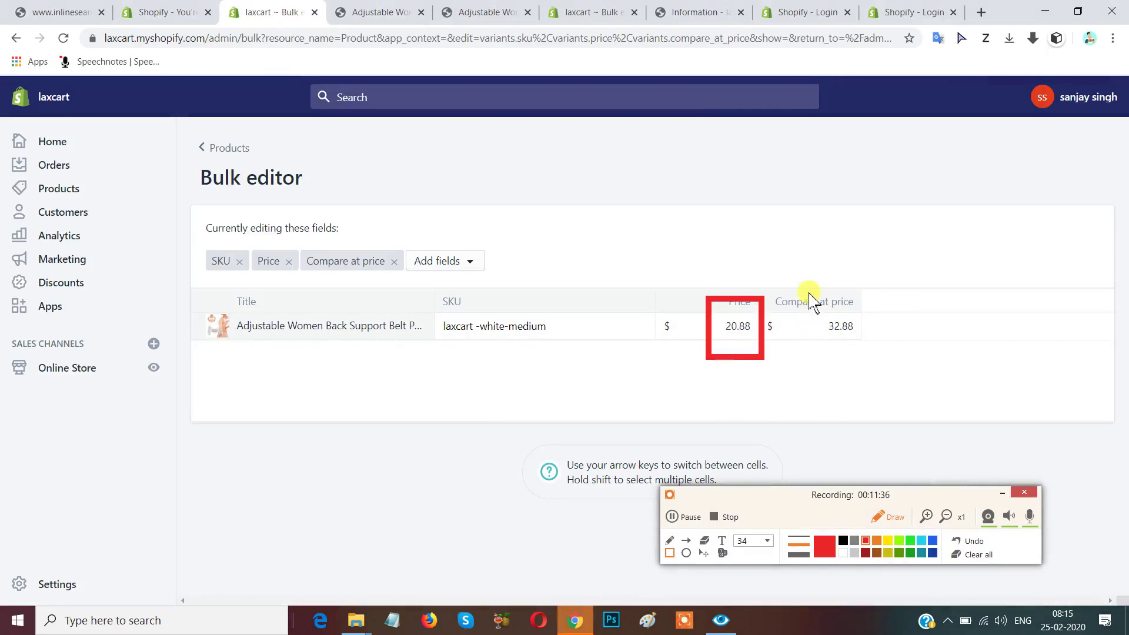
mouse_move(791, 284)
mouse_down()
mouse_move(824, 353)
mouse_move(874, 360)
mouse_up()
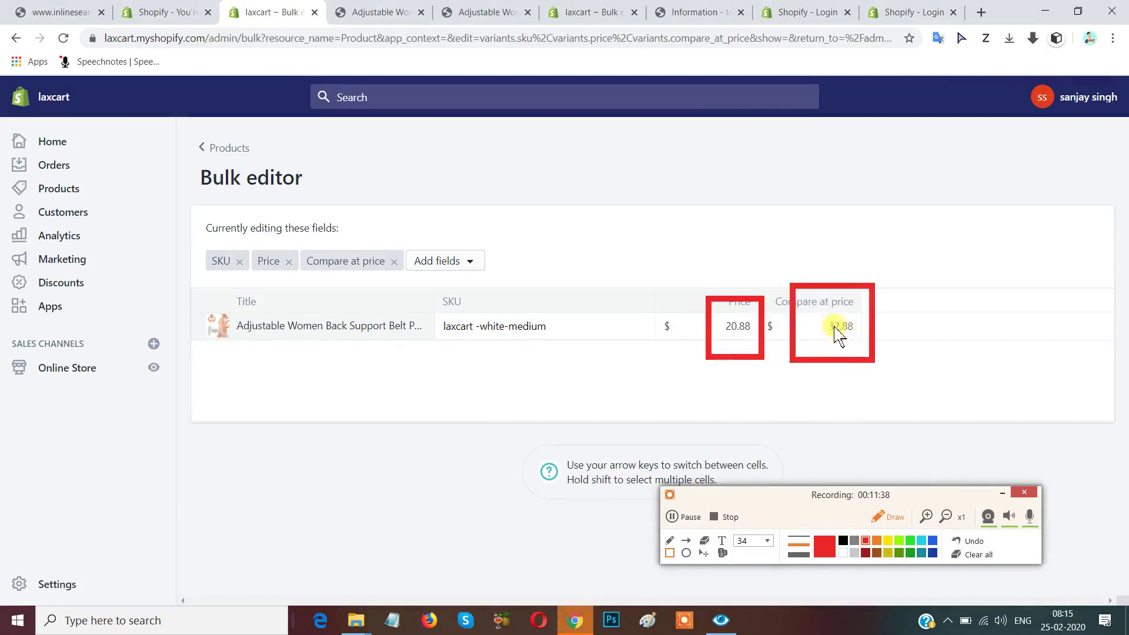
click(977, 554)
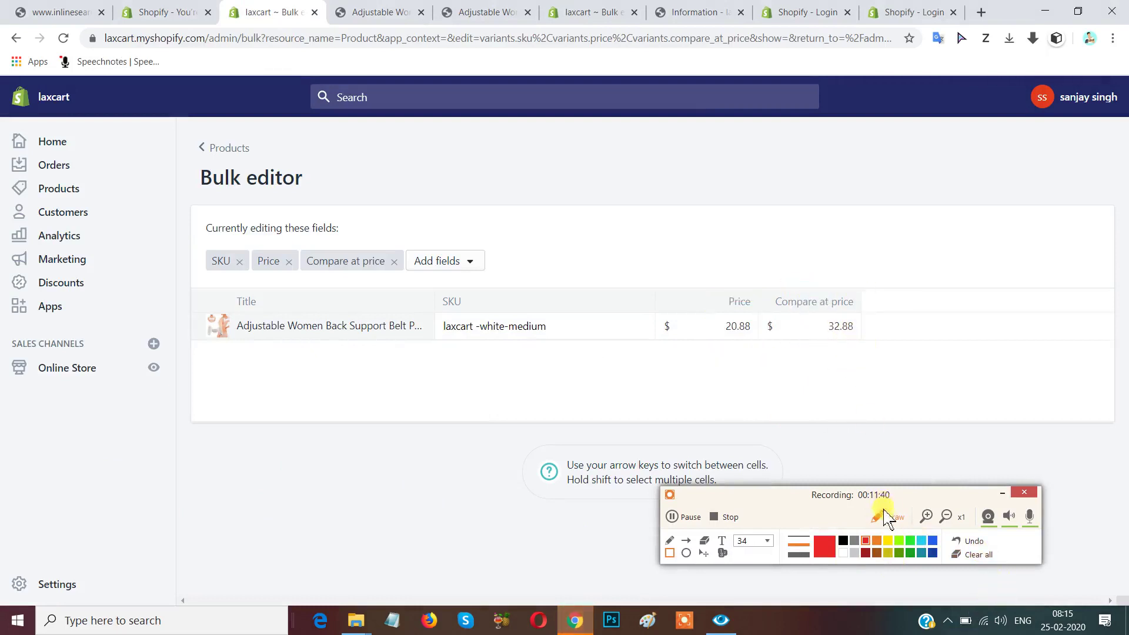
click(888, 517)
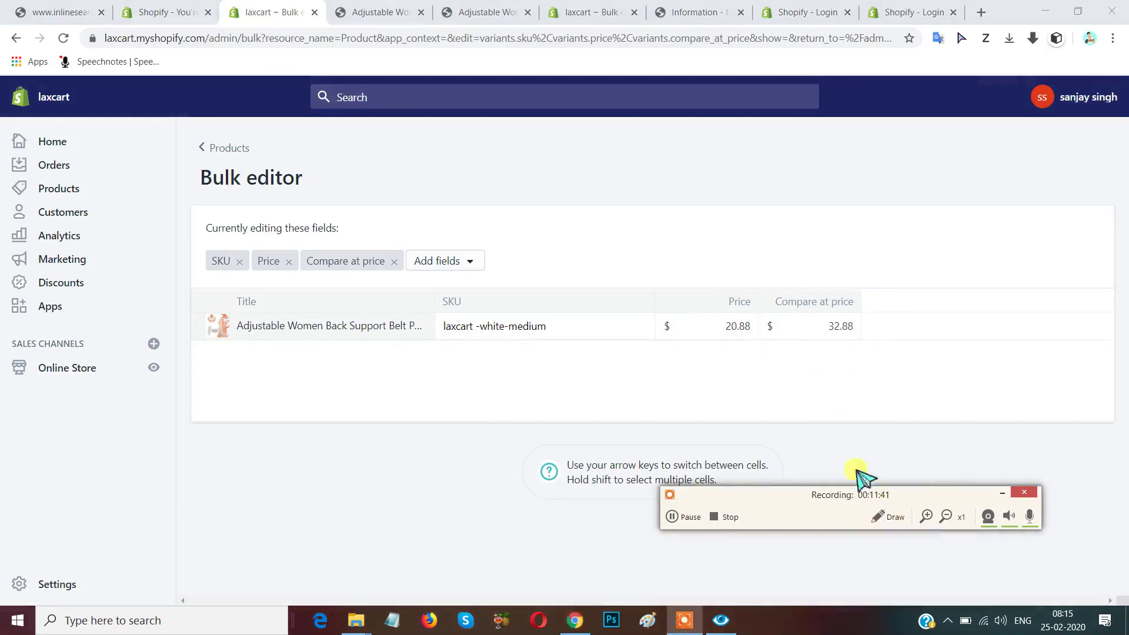
Set the belt's Compare at price to 42.88 and save the product.
click(845, 335)
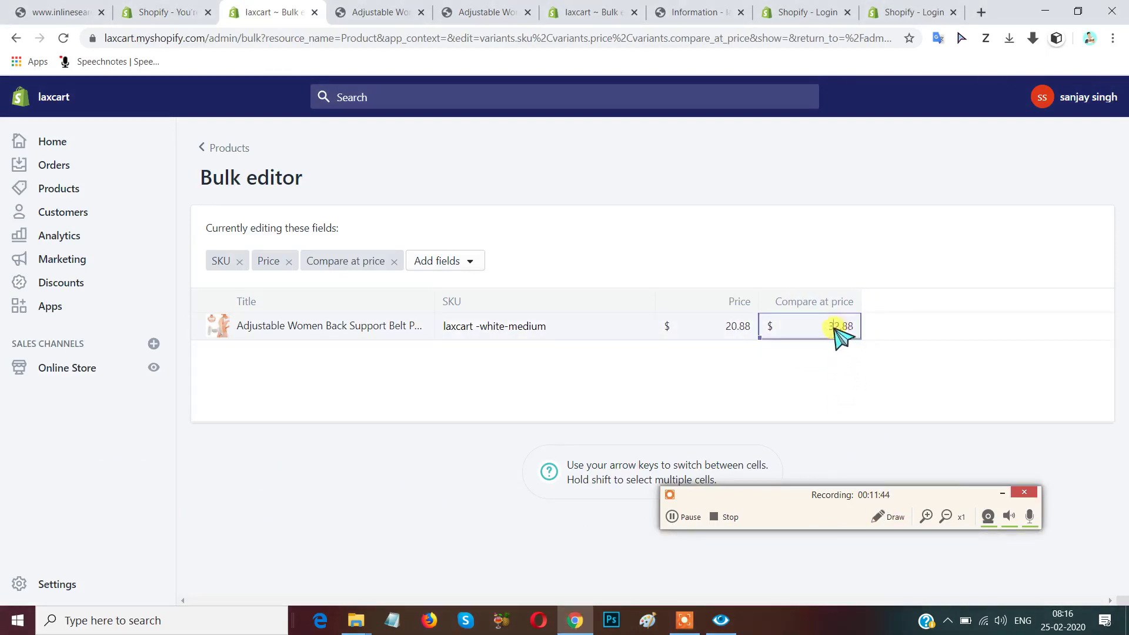
key(BackSpace)
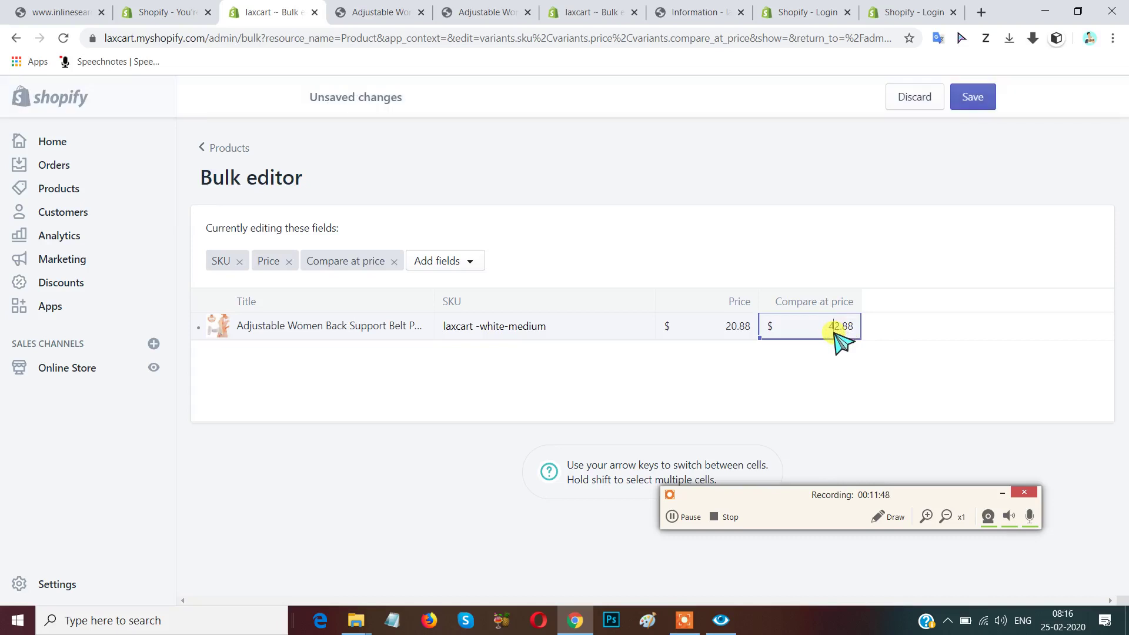
click(973, 101)
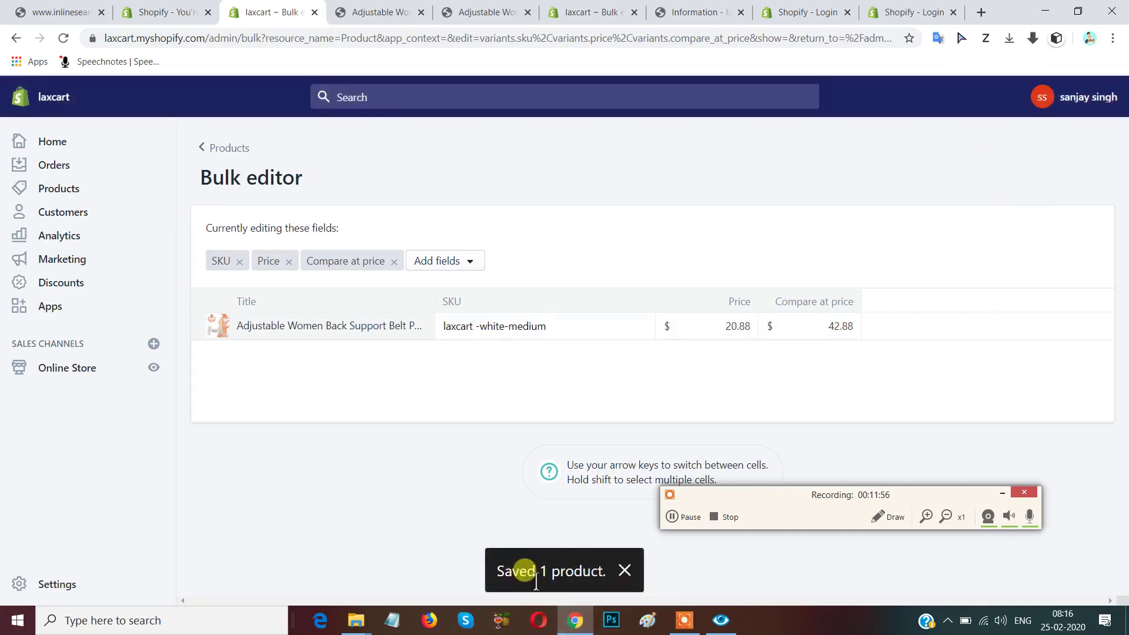
Check the belt's crossed-out price on both open storefront pages, reloading the more recently loaded one.
click(375, 13)
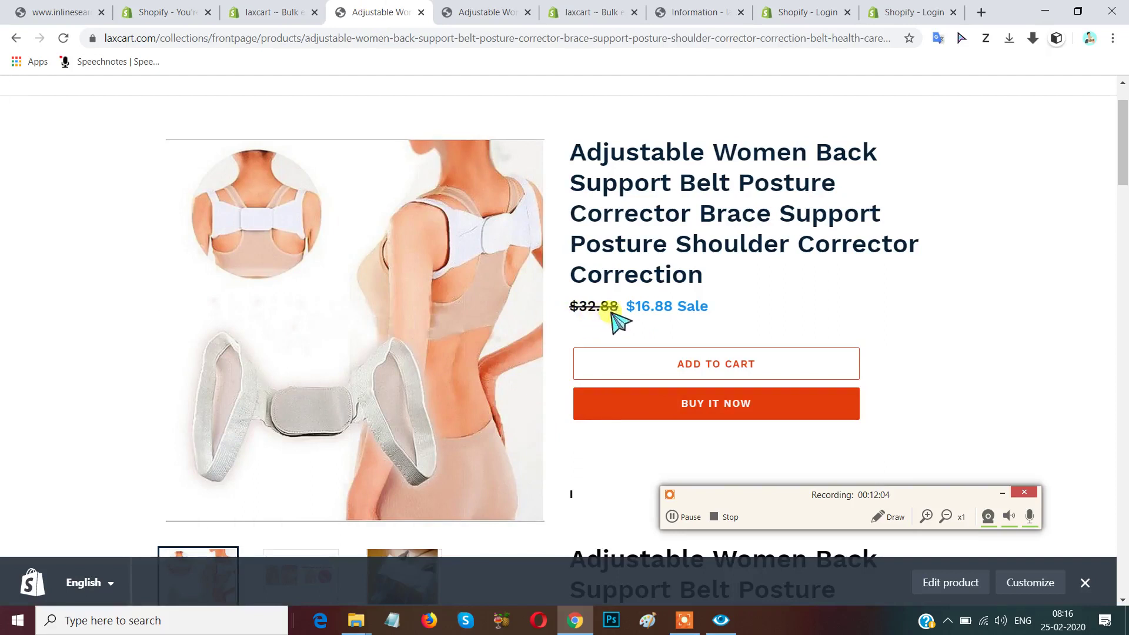
click(464, 13)
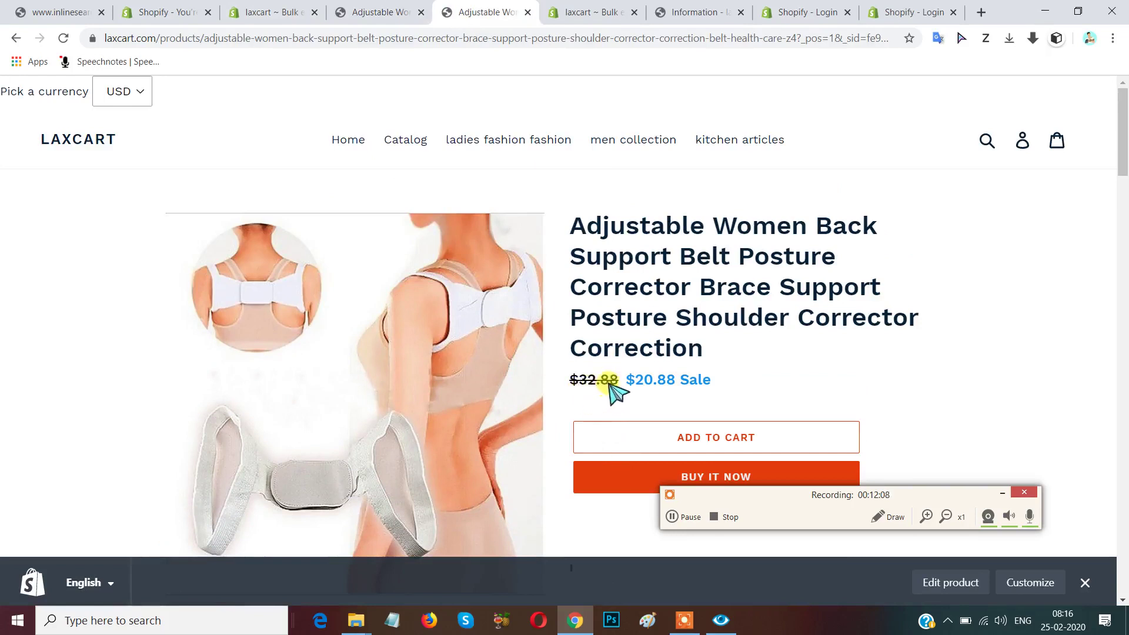
click(63, 38)
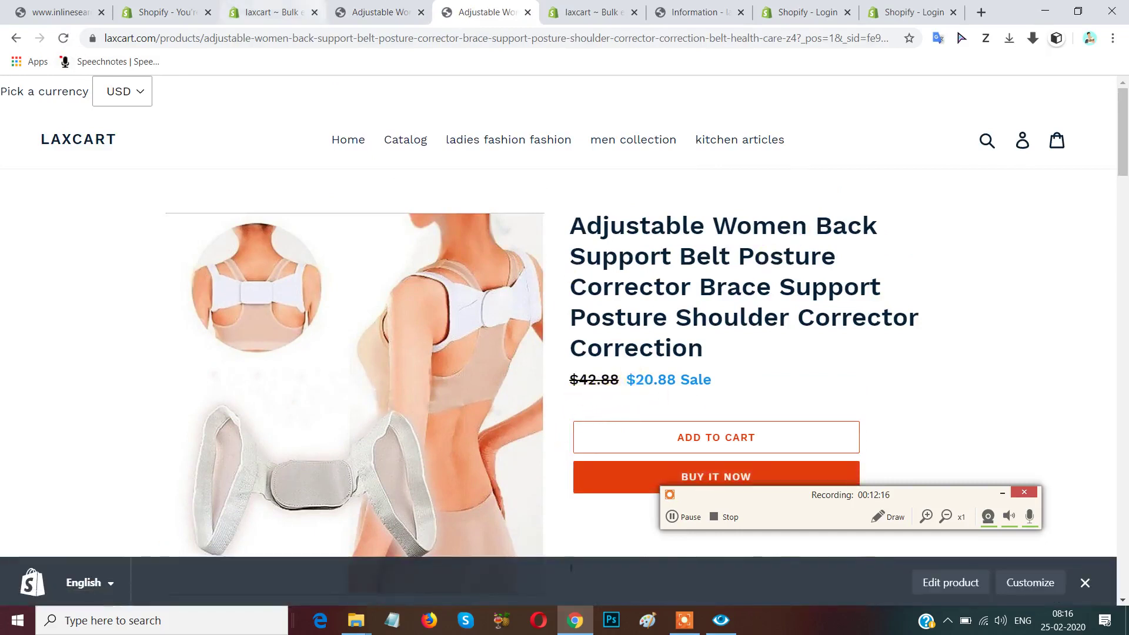
Compare the prices on the belt page loaded before the changes with the Price and Compare at price values in the bulk editor.
click(373, 12)
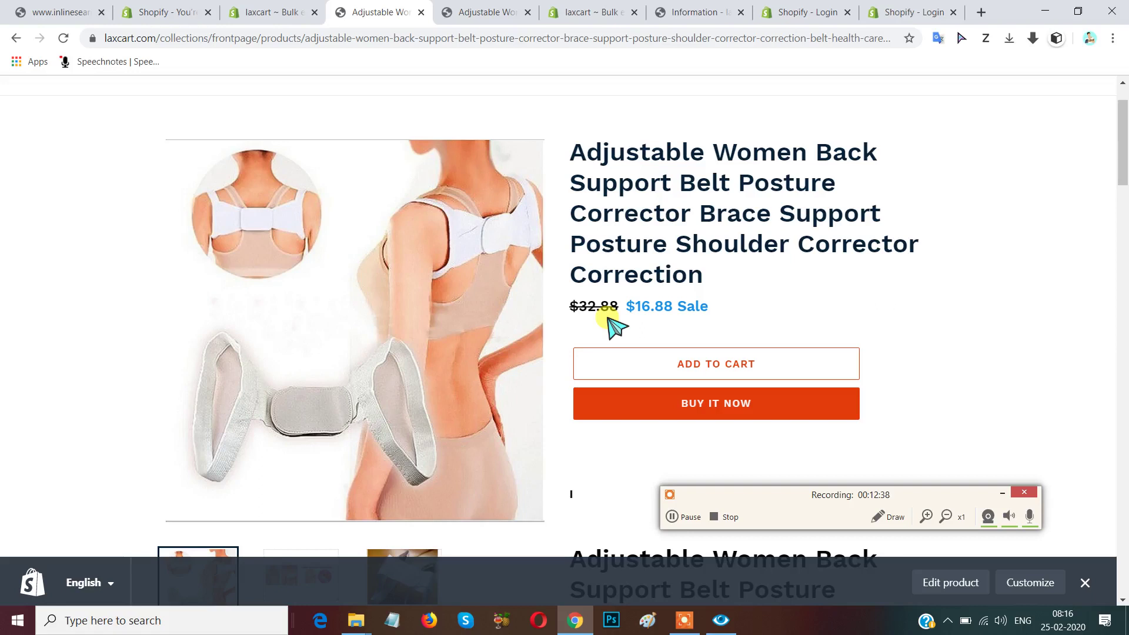
click(268, 13)
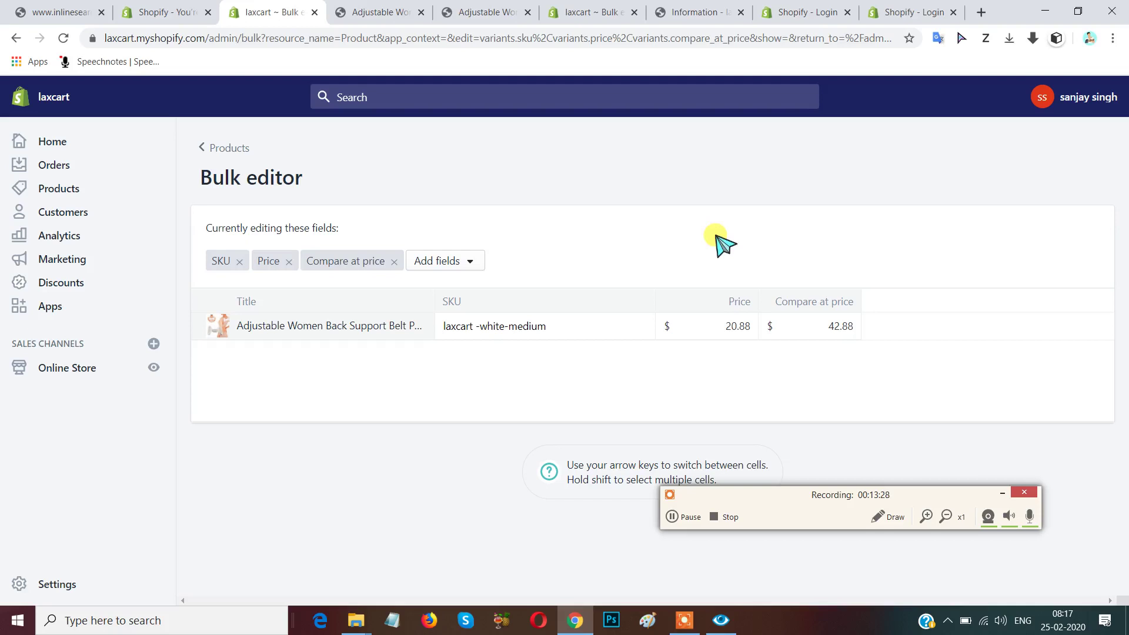
click(389, 10)
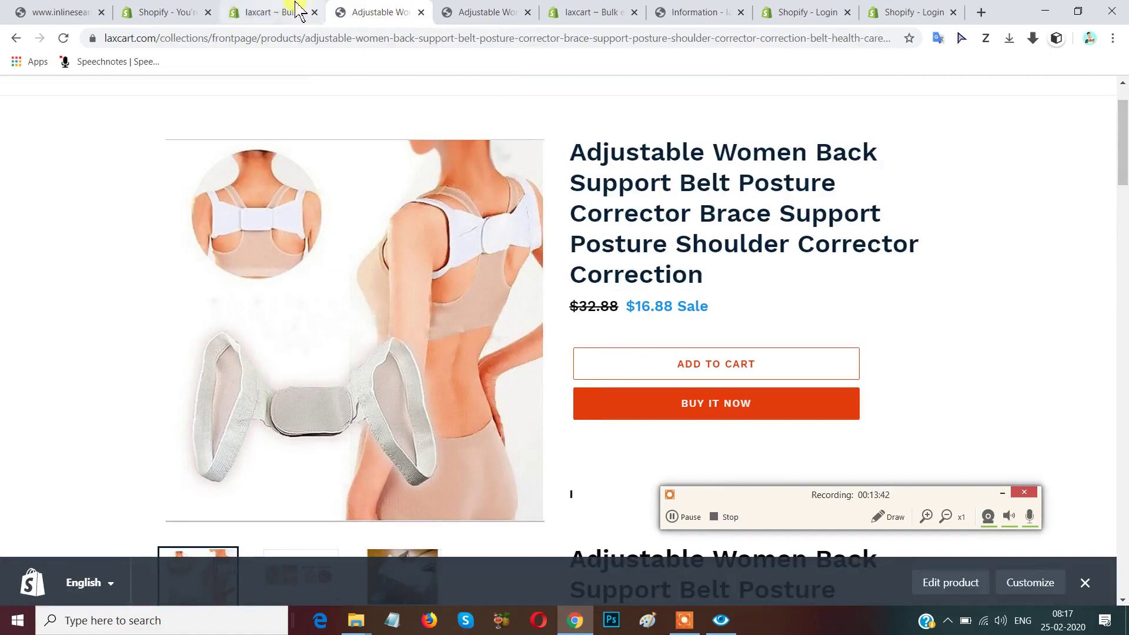
click(279, 18)
click(365, 12)
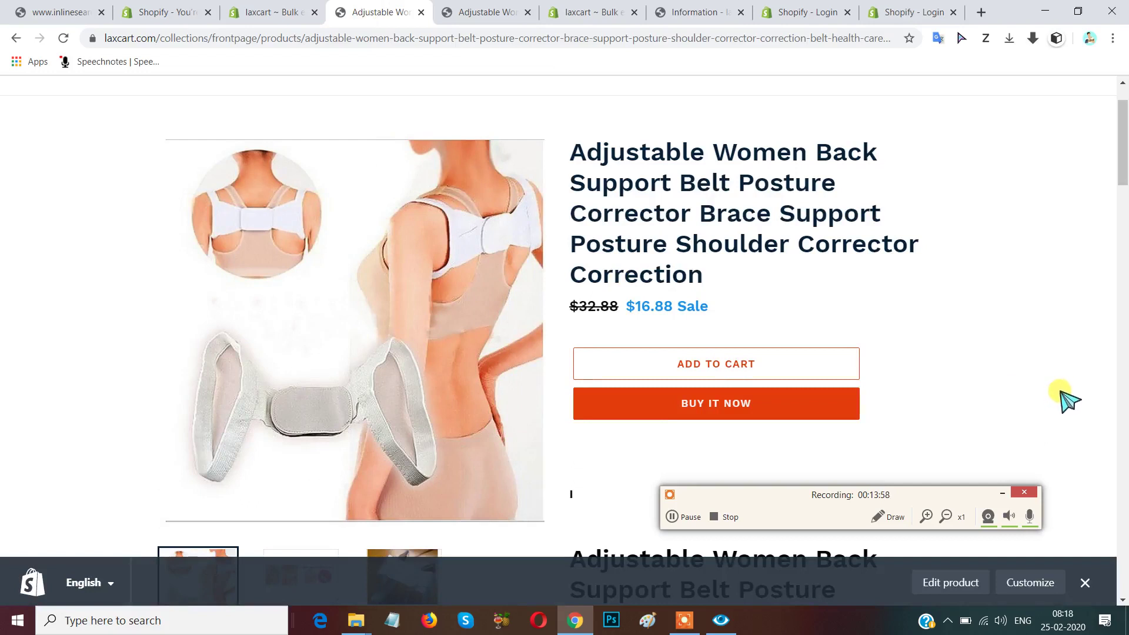
scroll(1122, 156, down, 3)
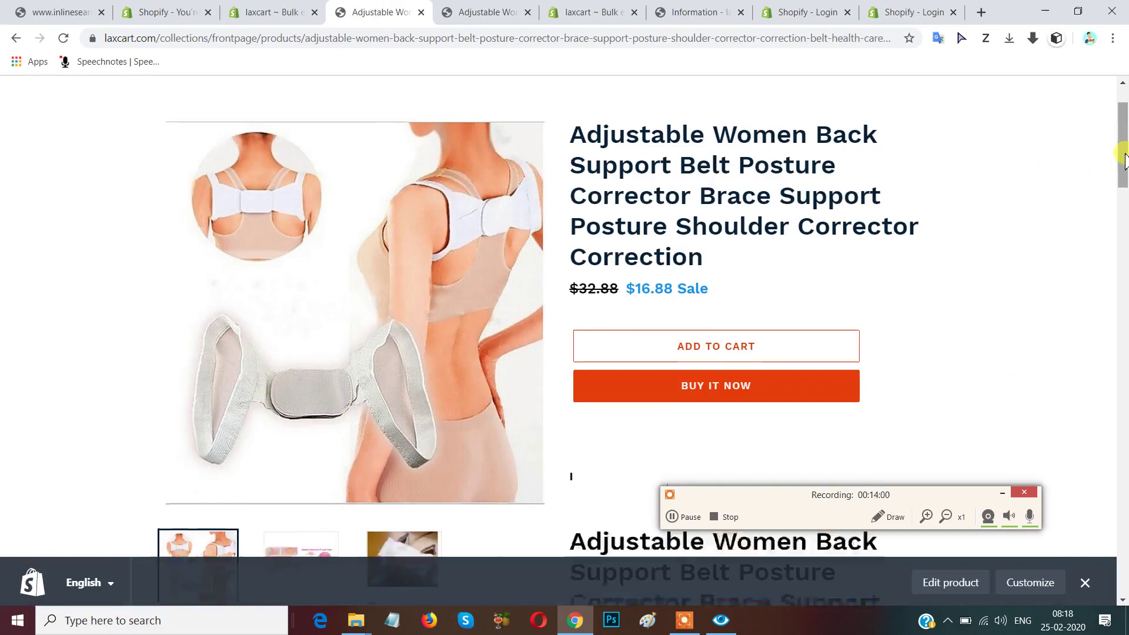
scroll(1124, 156, up, 5)
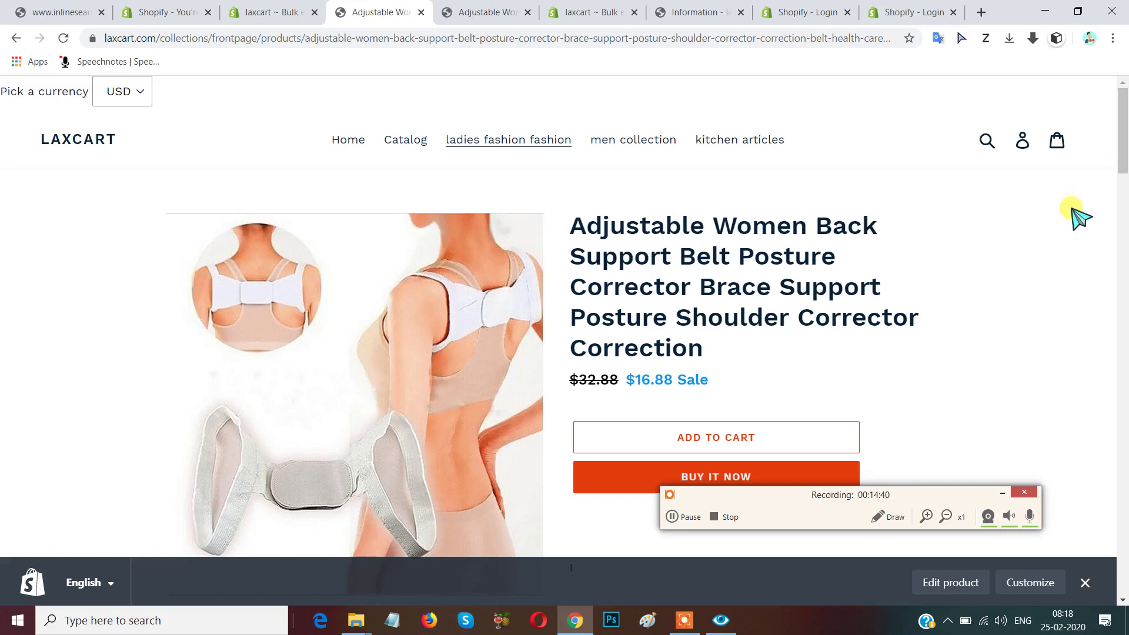
drag(909, 495, 917, 509)
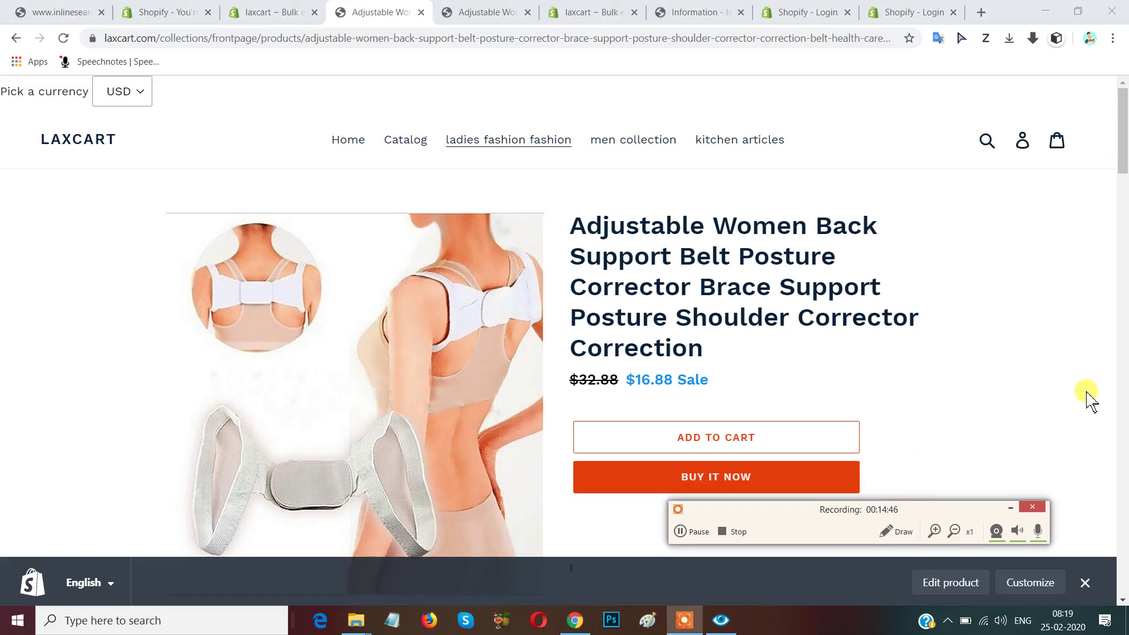
click(897, 532)
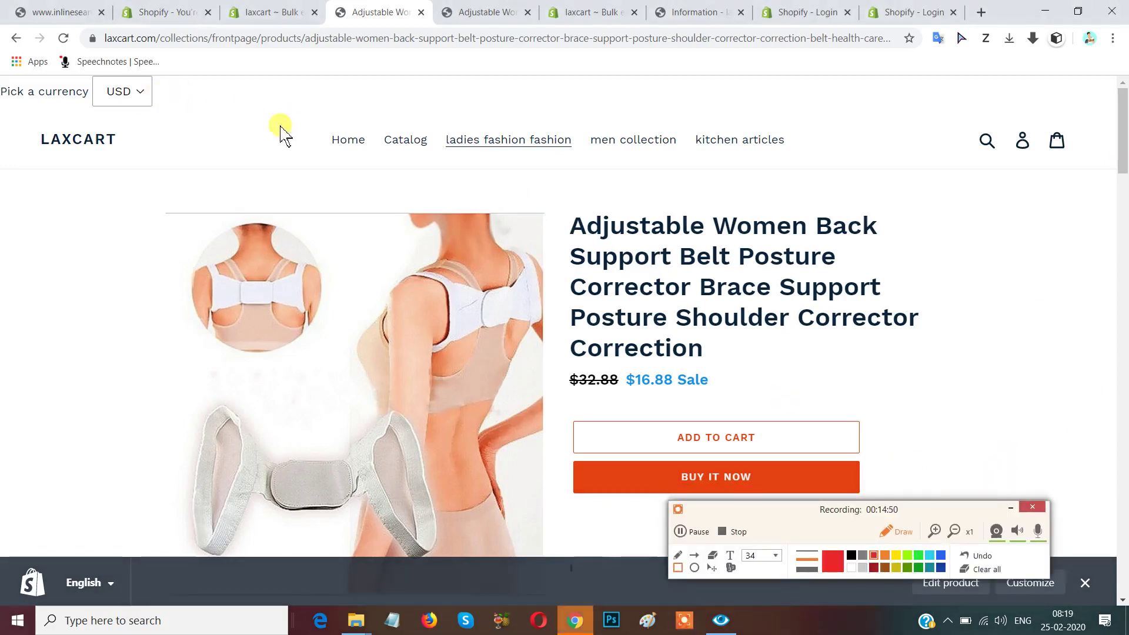
drag(290, 113, 372, 165)
mouse_move(373, 113)
mouse_down()
mouse_move(390, 144)
mouse_move(433, 171)
mouse_up()
mouse_move(437, 111)
mouse_down()
mouse_move(464, 172)
mouse_move(580, 176)
mouse_up()
mouse_move(575, 105)
mouse_down()
mouse_move(603, 188)
mouse_move(677, 176)
mouse_up()
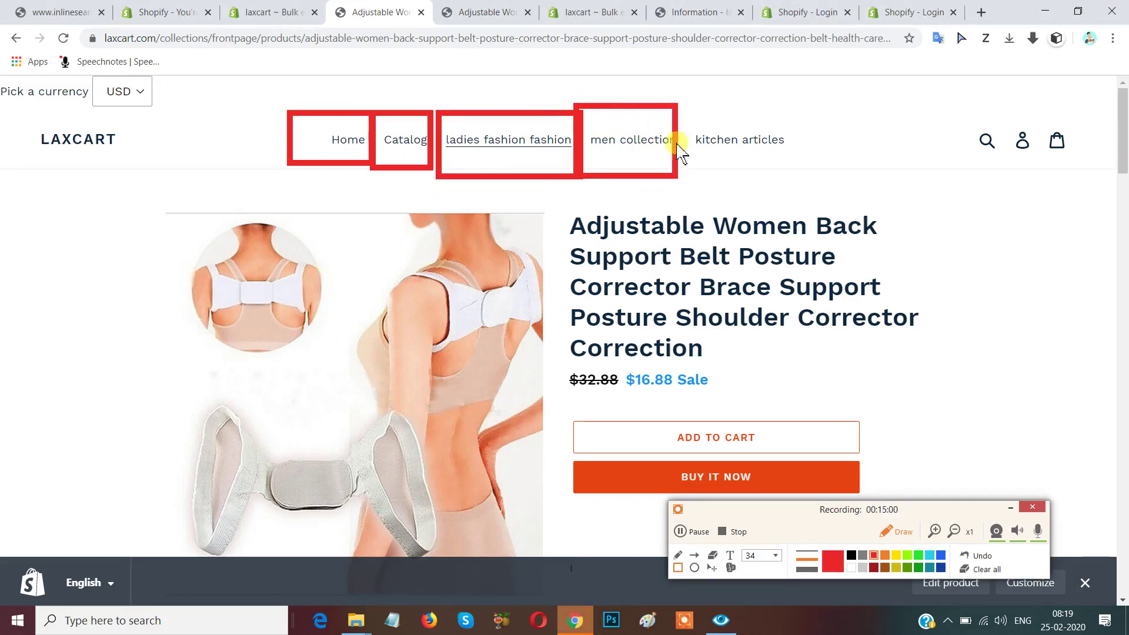
mouse_move(677, 112)
mouse_down()
mouse_move(822, 184)
mouse_move(797, 171)
mouse_up()
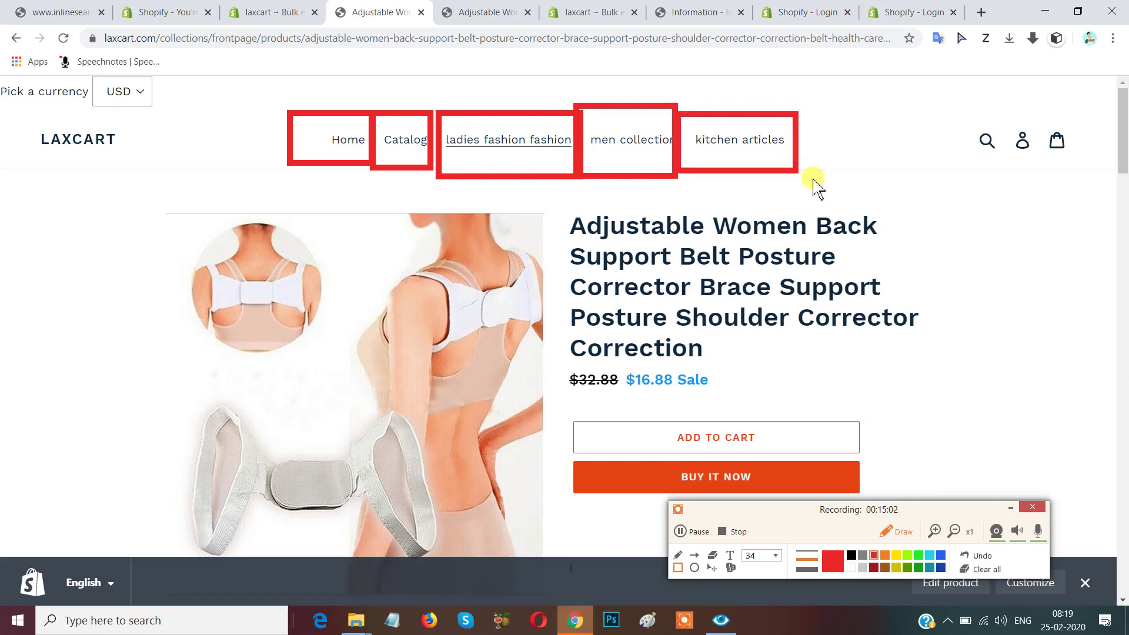